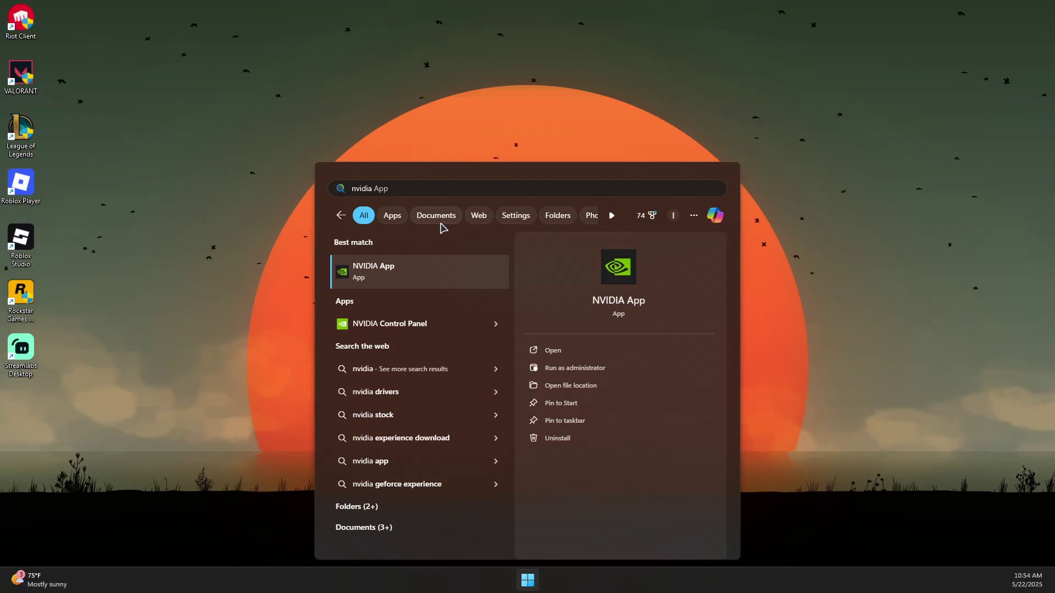
Run the NVIDIA App as administrator from the search results
right_click(376, 270)
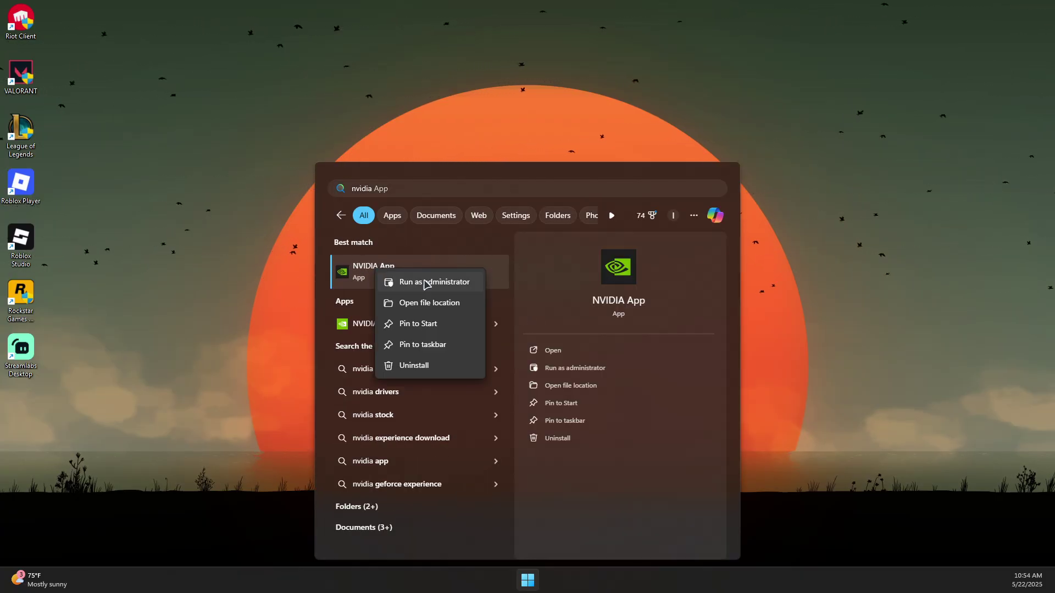
click(434, 283)
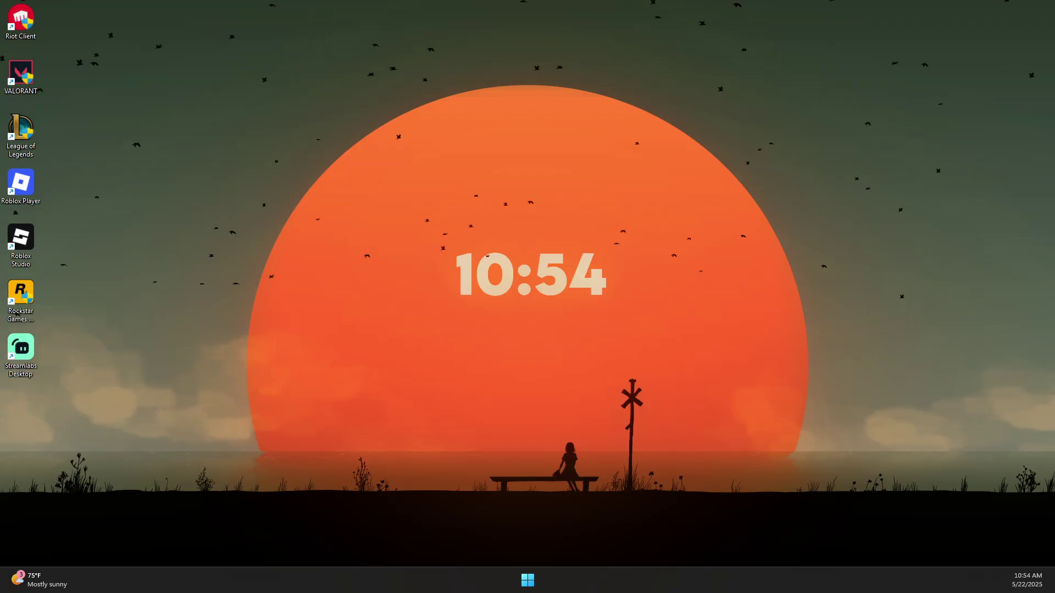
Open the user's temporary files folder by running %temp%
right_click(529, 579)
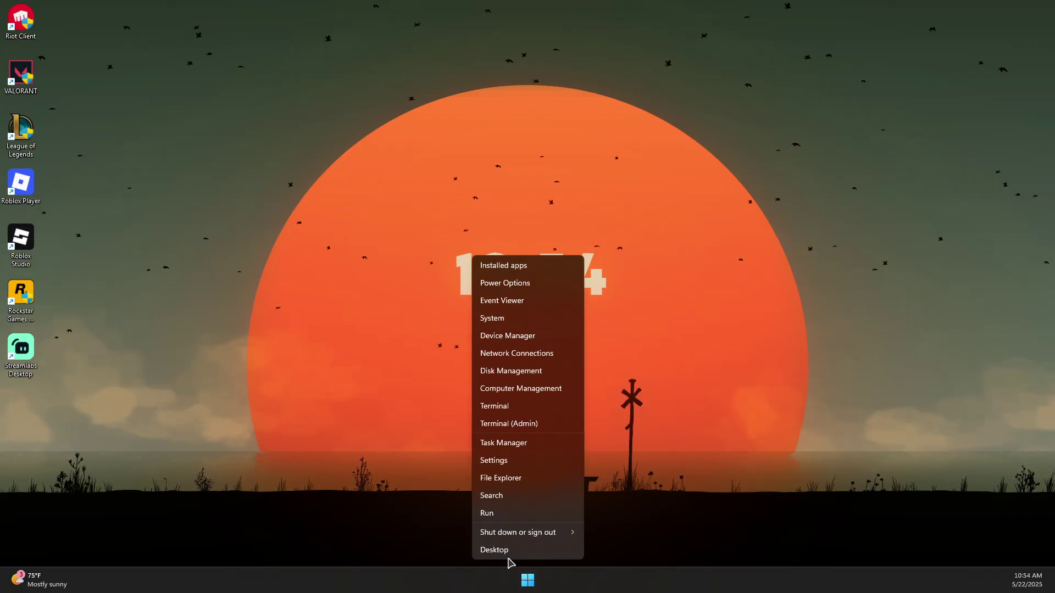
key(Escape)
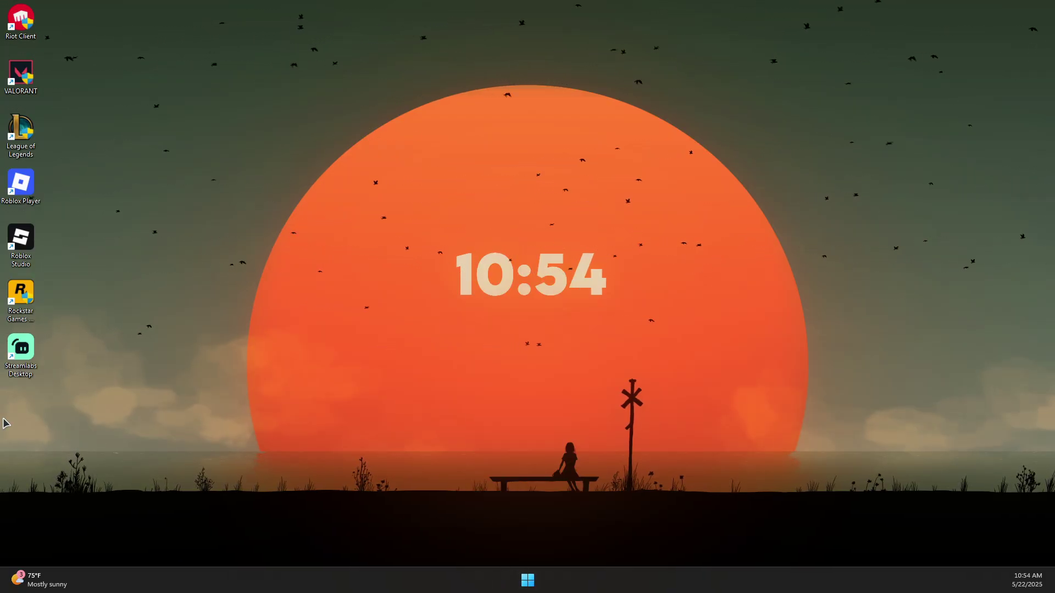
key(super+r)
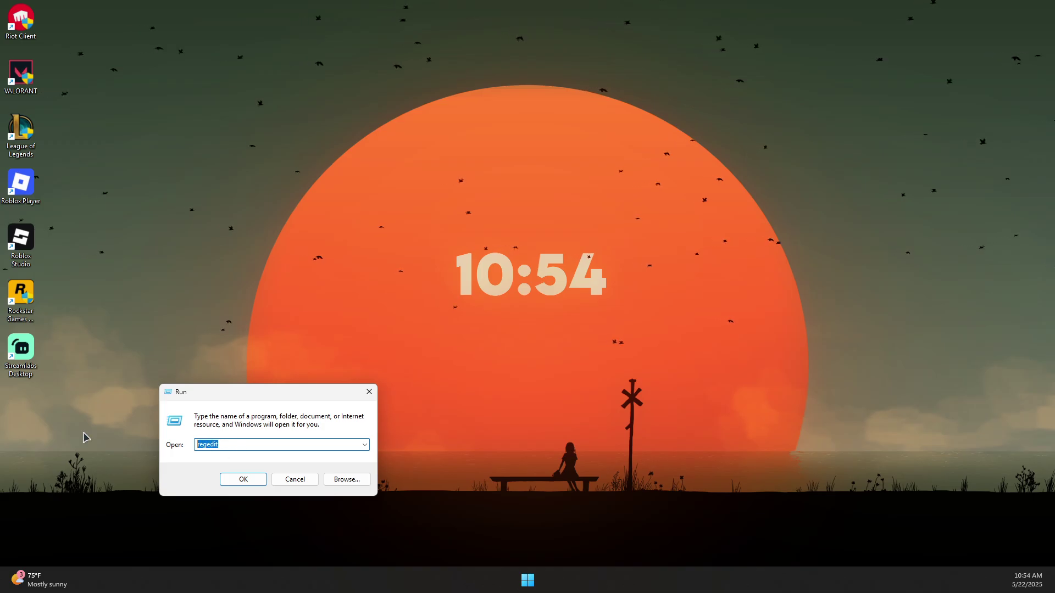
text(%temp)
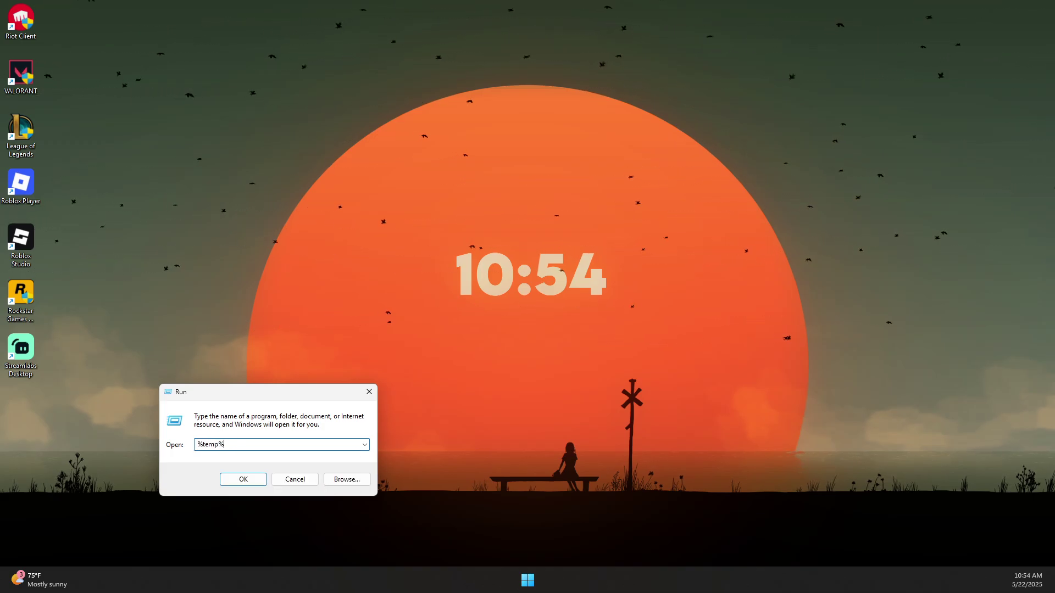
text(%)
click(263, 485)
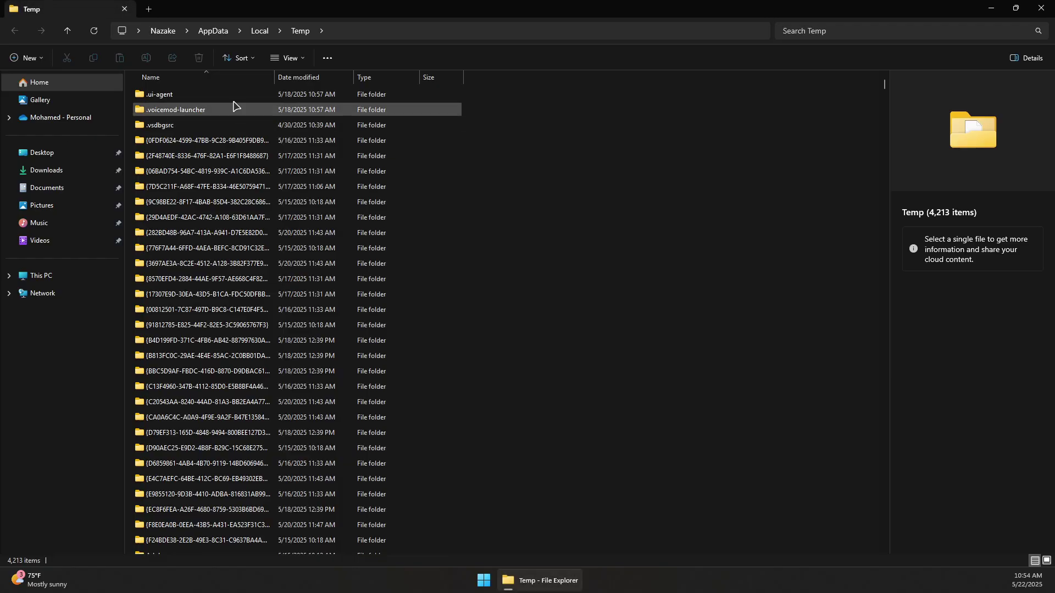
Select everything in the user's Temp folder, delete it, and close the folder window
click(255, 109)
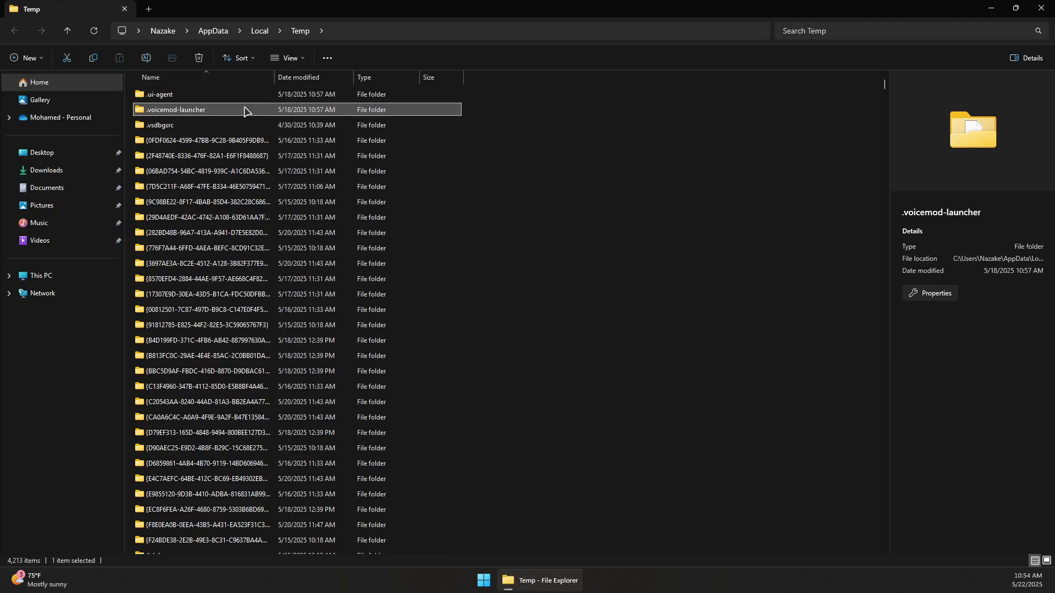
key(ctrl+a)
scroll(226, 165, down, 15)
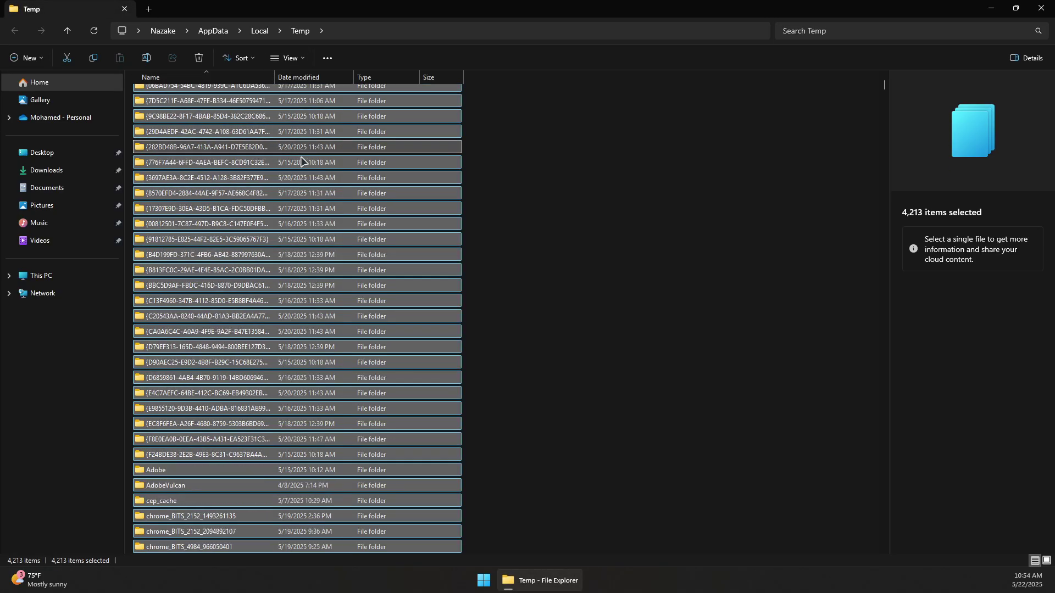
right_click(218, 175)
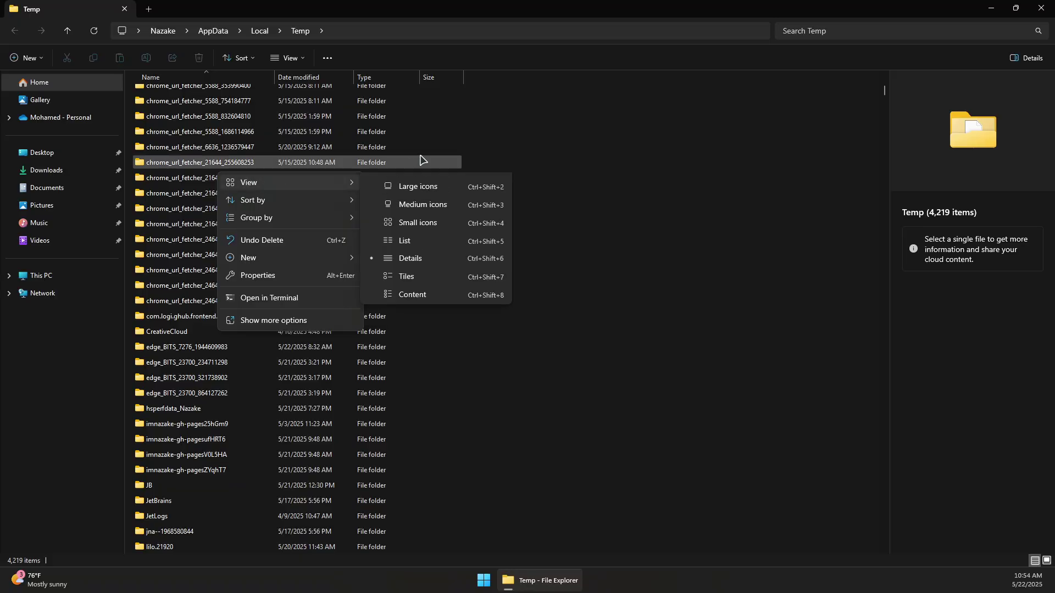
click(463, 136)
click(206, 163)
right_click(209, 163)
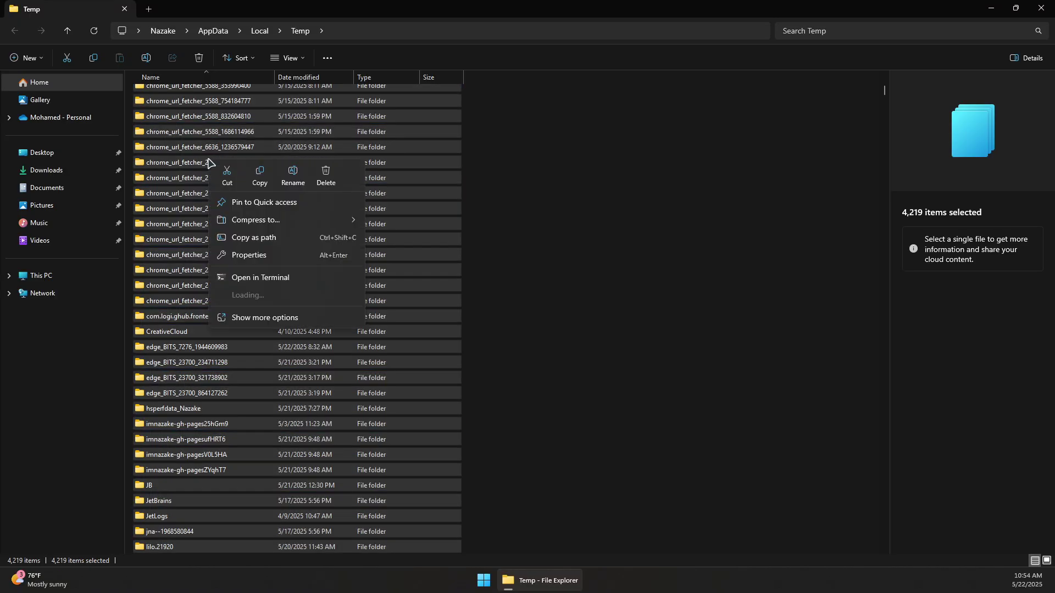
click(316, 176)
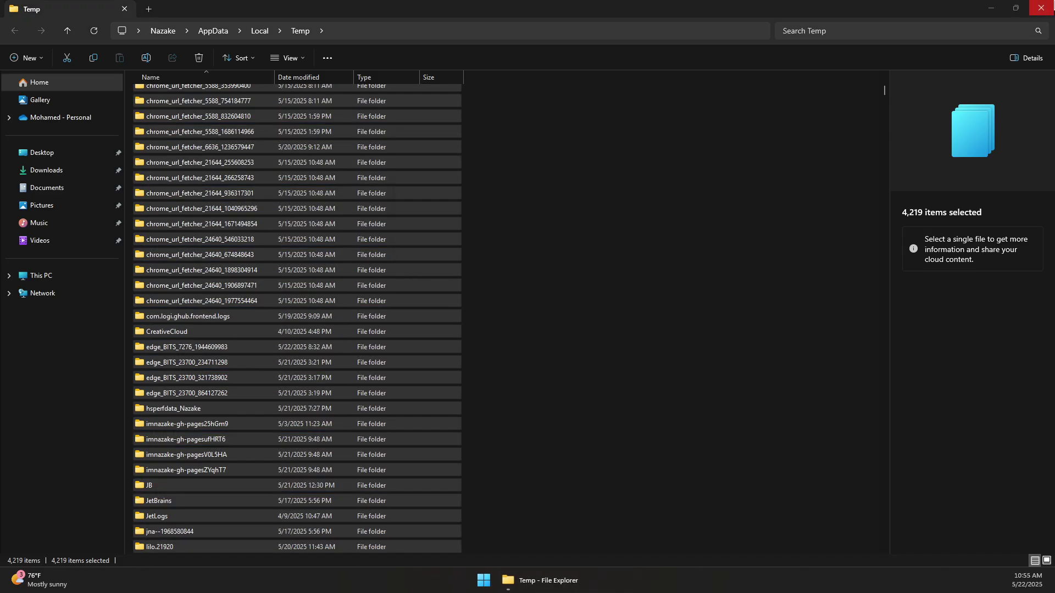
click(1042, 8)
Open the Windows Temp folder by running temp, and grant permanent access to it
right_click(528, 581)
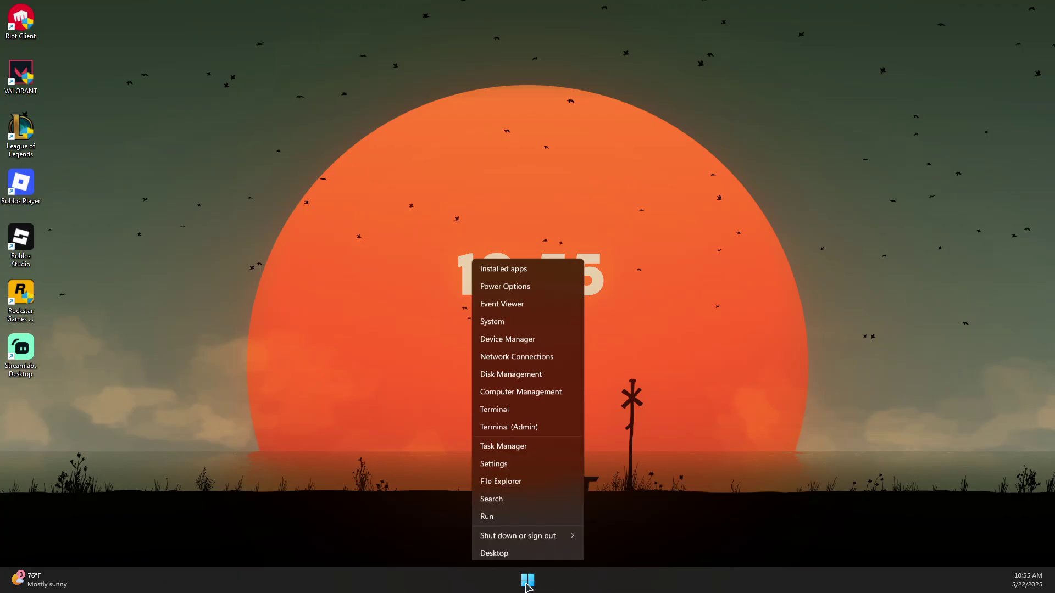
click(492, 520)
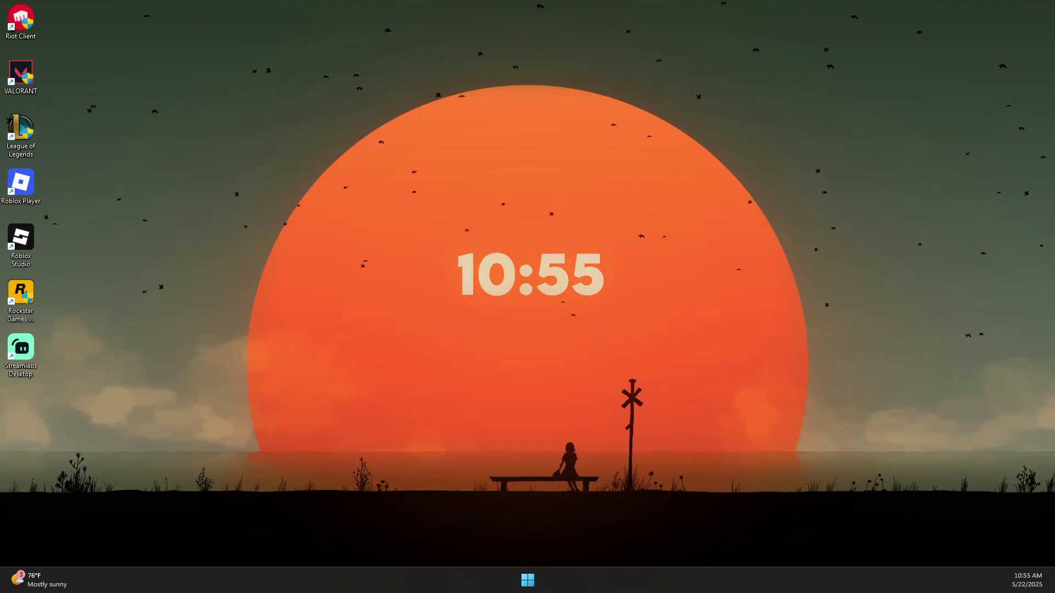
click(233, 440)
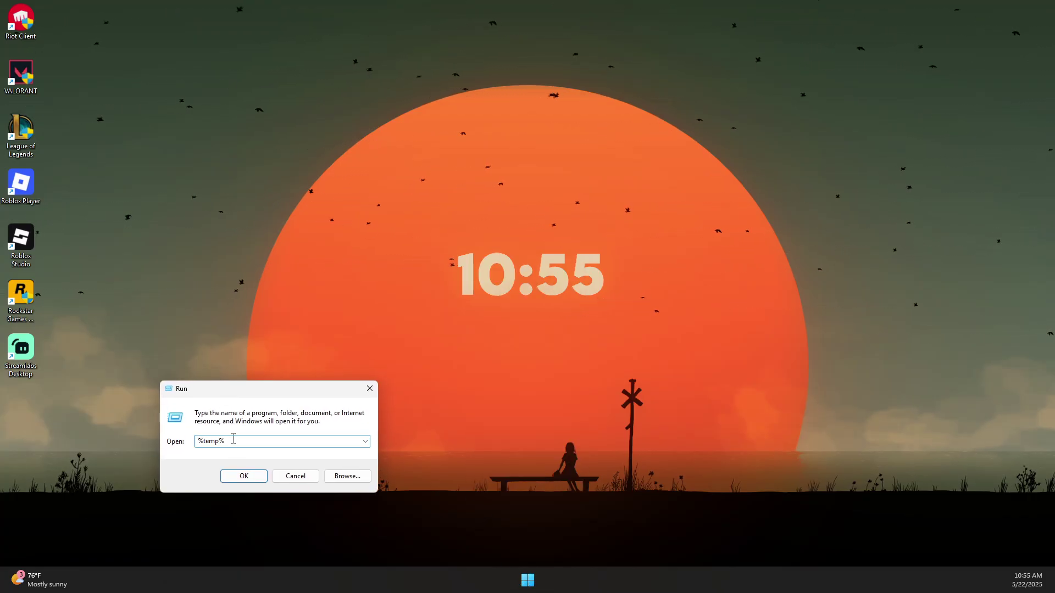
key(BackSpace)
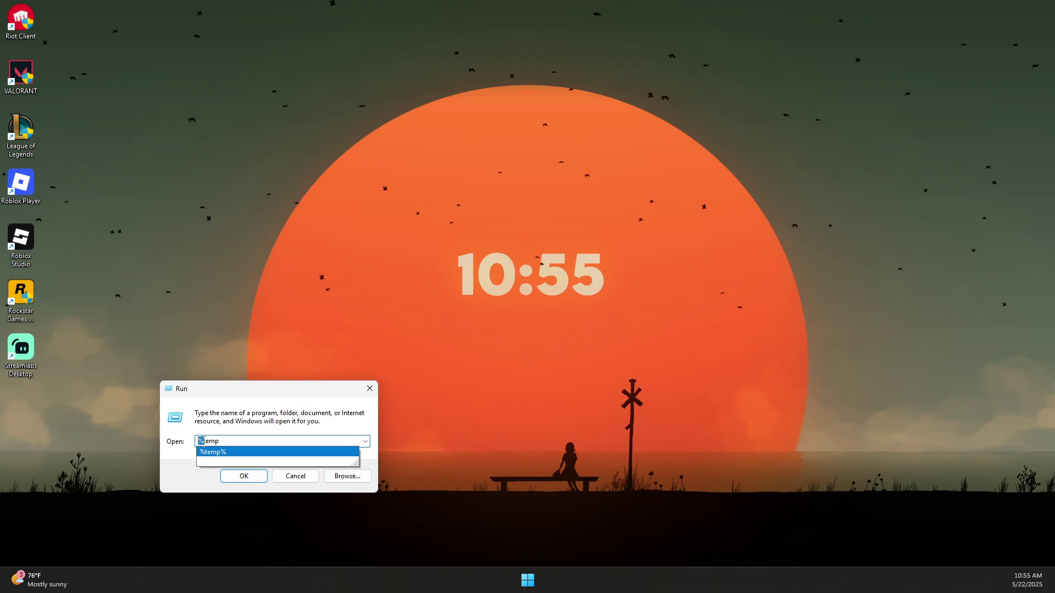
key(BackSpace)
click(243, 478)
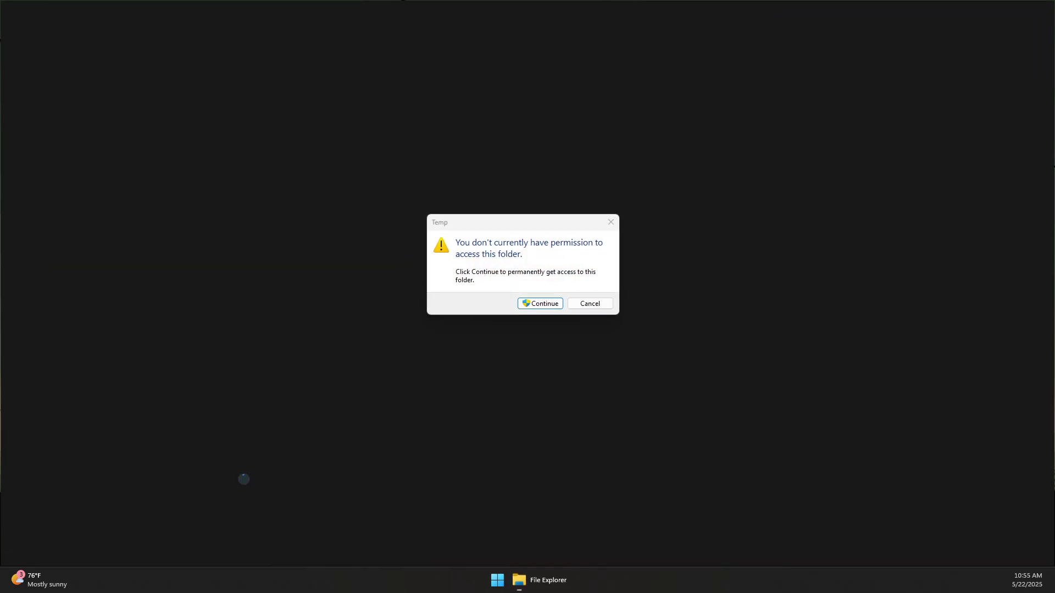
click(533, 306)
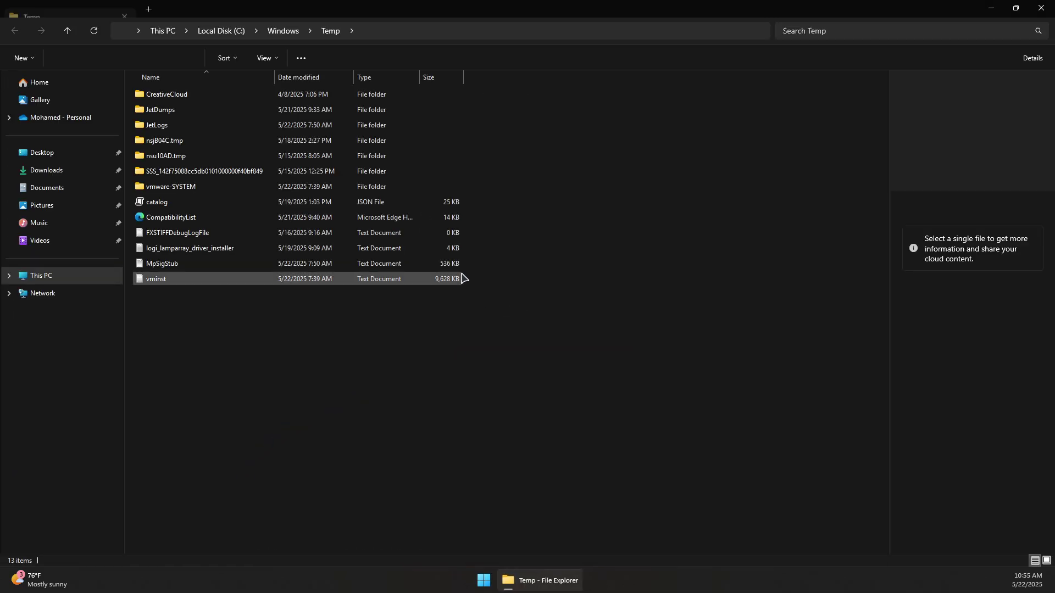
Delete all files and folders in the Windows Temp folder, cancel deletion of the in-use vmware-SYSTEM folder, and close the window
drag(386, 328, 206, 115)
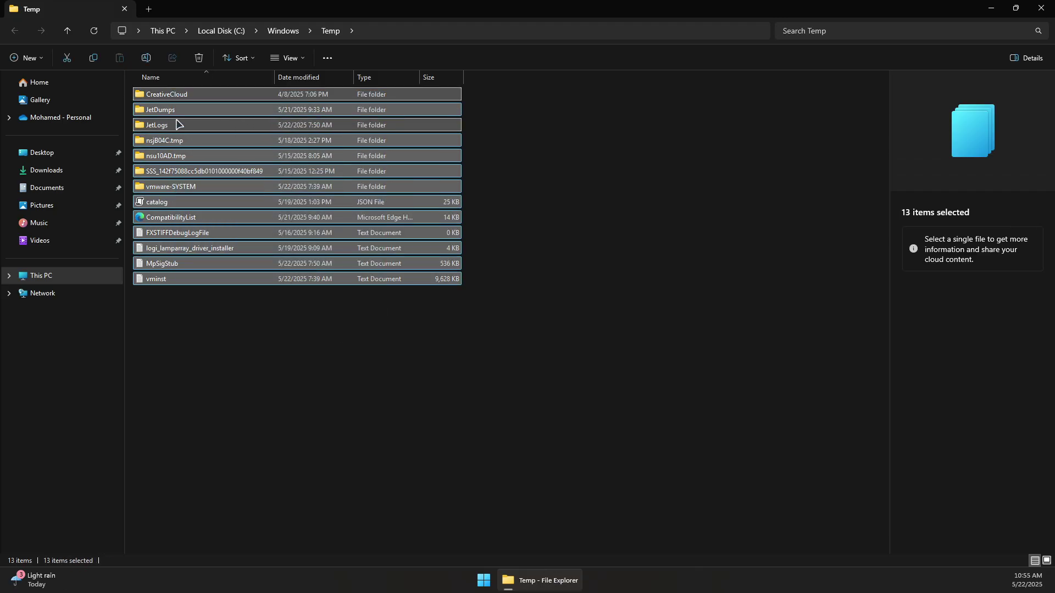
right_click(200, 121)
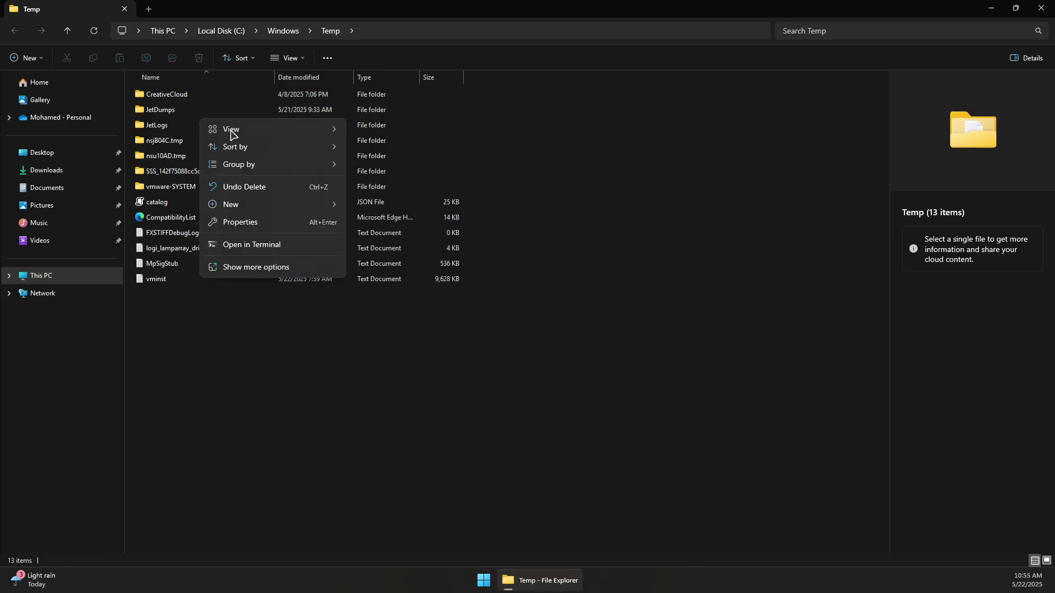
click(222, 337)
drag(262, 335, 167, 96)
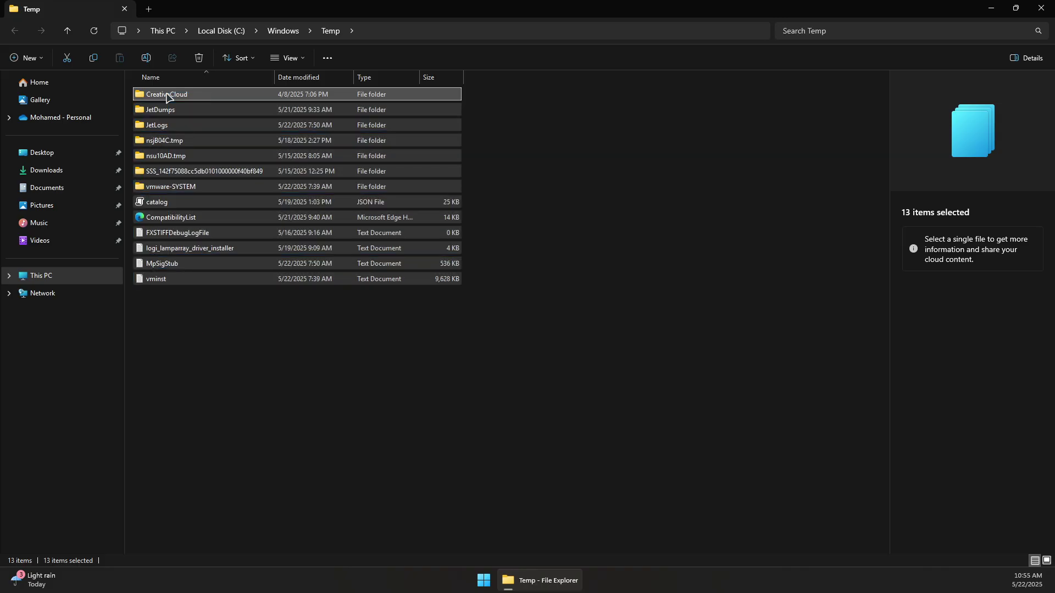
right_click(167, 96)
click(291, 113)
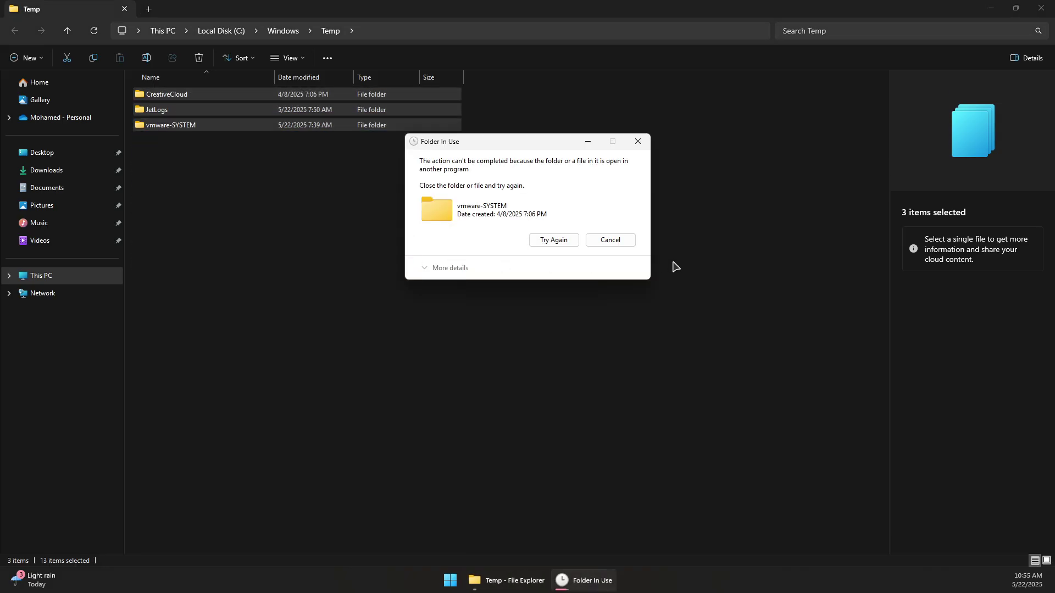
click(621, 242)
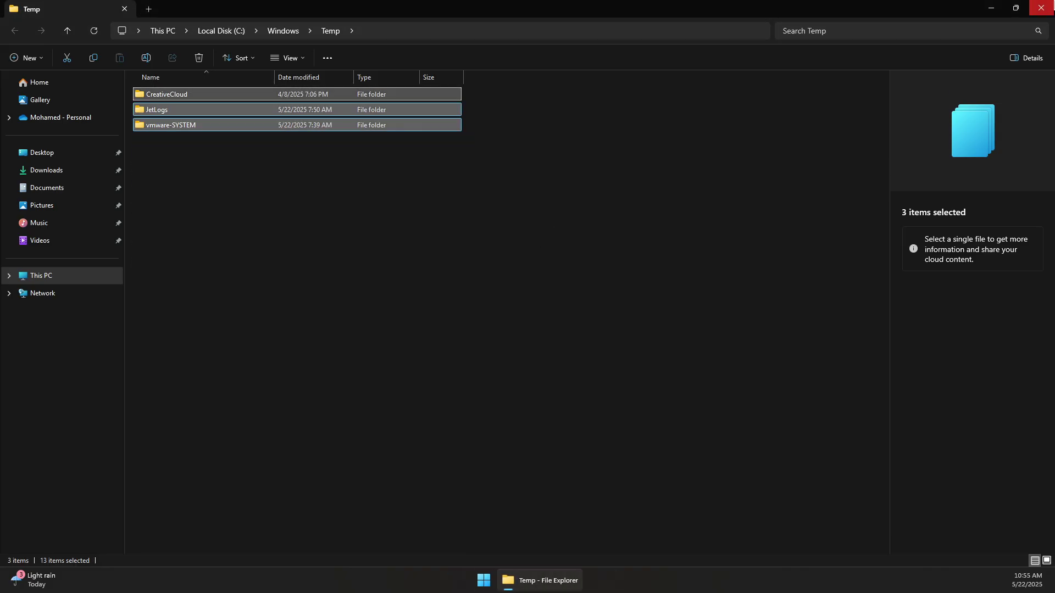
click(1040, 8)
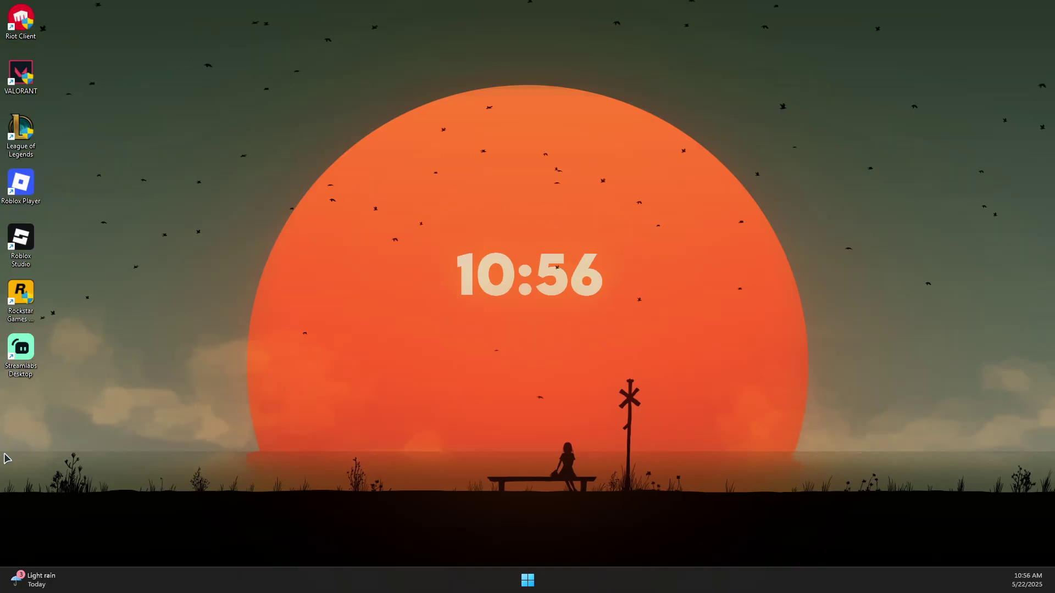
Open Task Manager, go to its list of services, and launch the full Services console from there
right_click(526, 580)
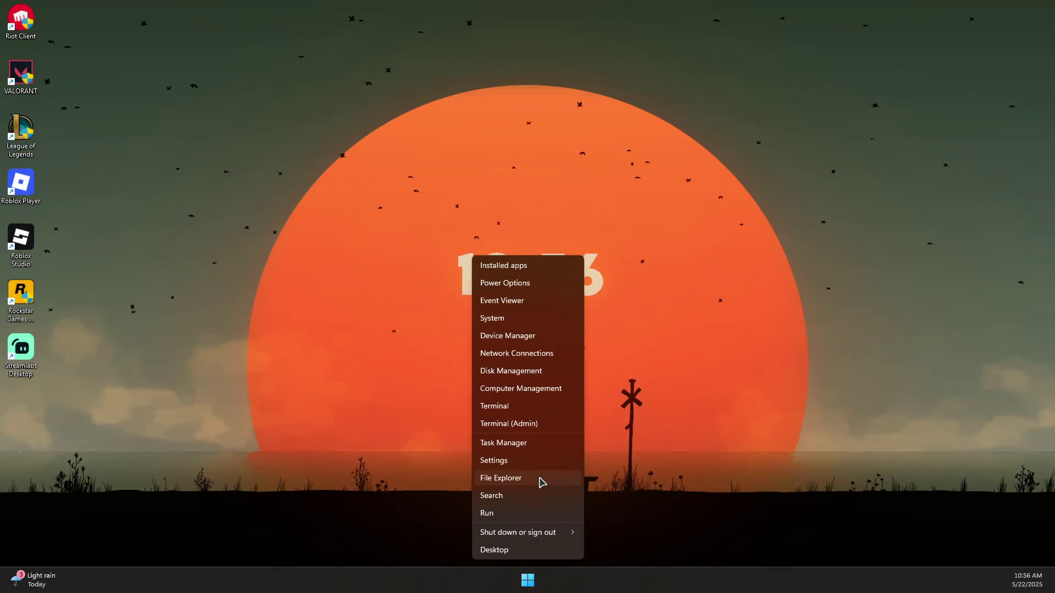
right_click(438, 586)
click(485, 537)
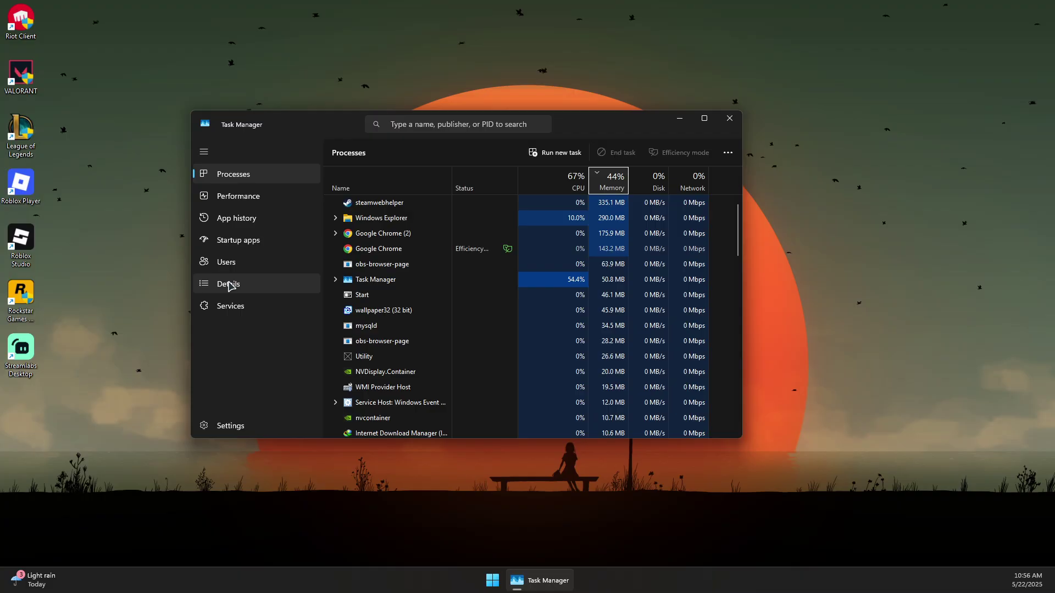
click(229, 284)
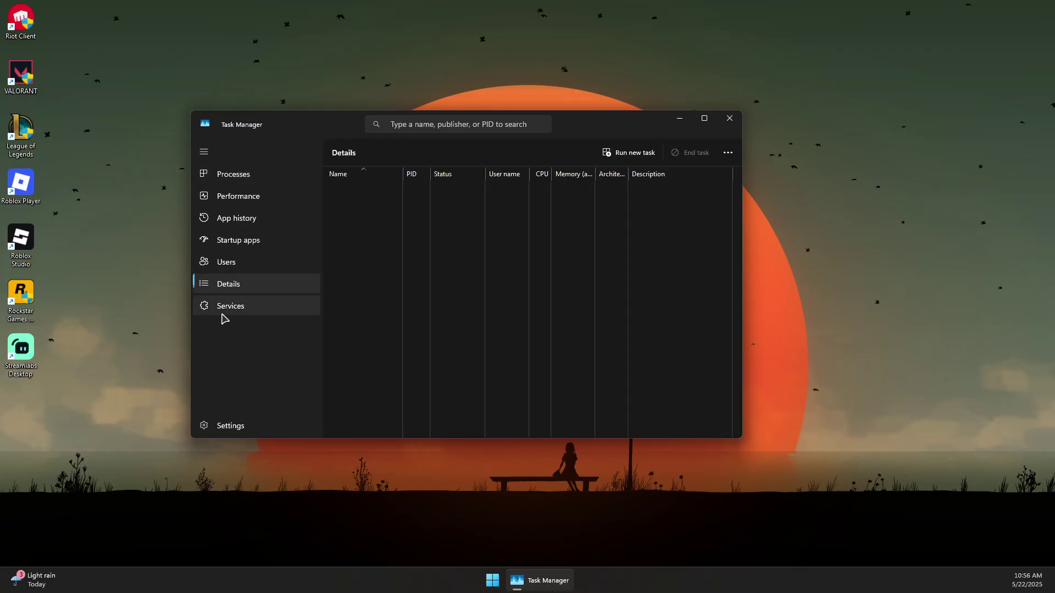
click(229, 306)
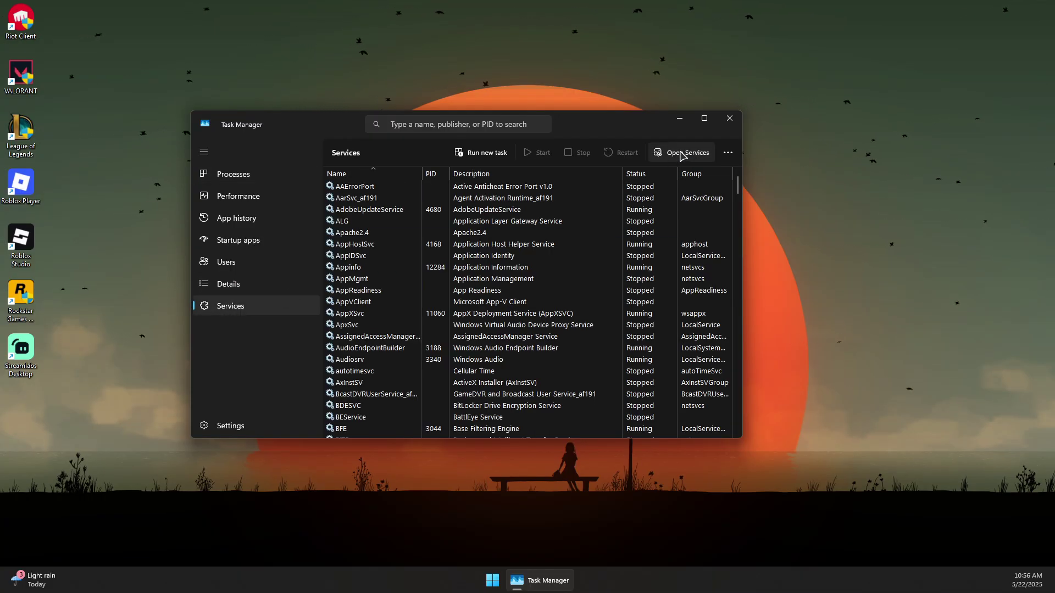
click(682, 154)
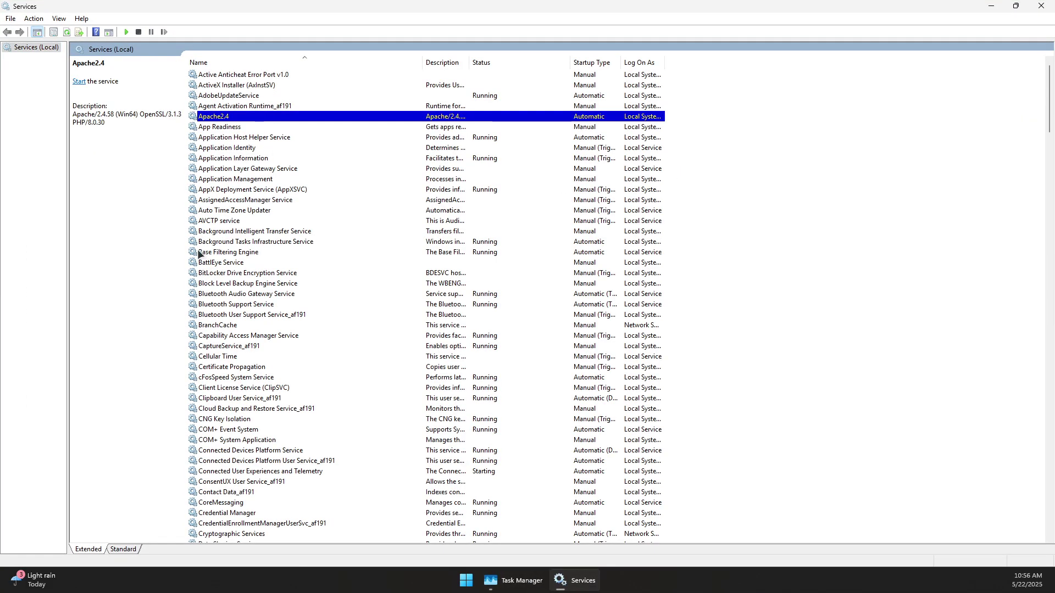
Locate the NVIDIA Display Container LS, NVIDIA FrameView SDK and NVIDIA LocalSystem Container services in the list
scroll(321, 255, down, 7)
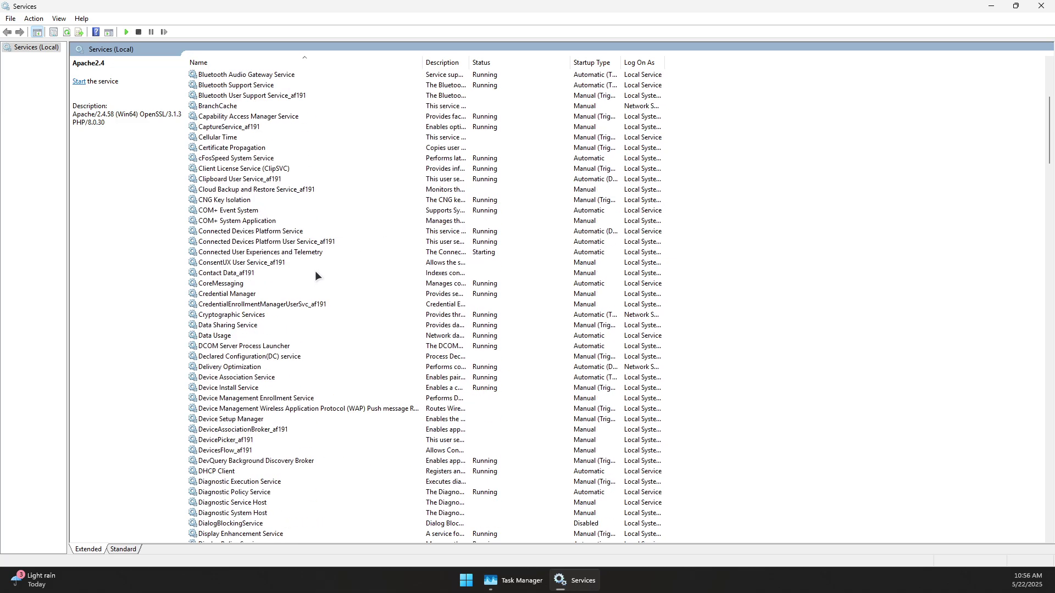
click(276, 252)
key(n)
key(e)
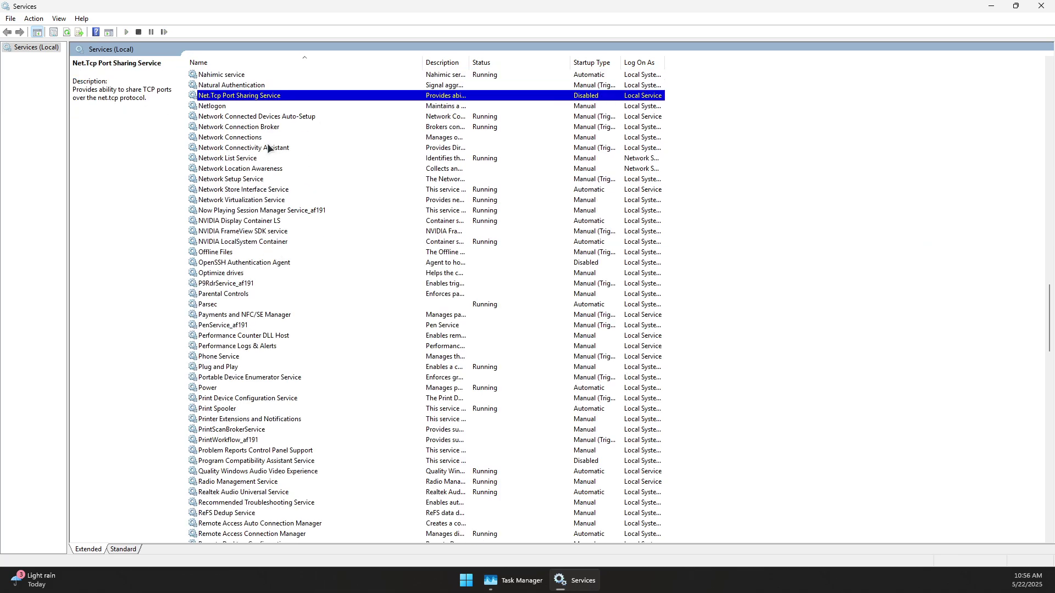
click(228, 221)
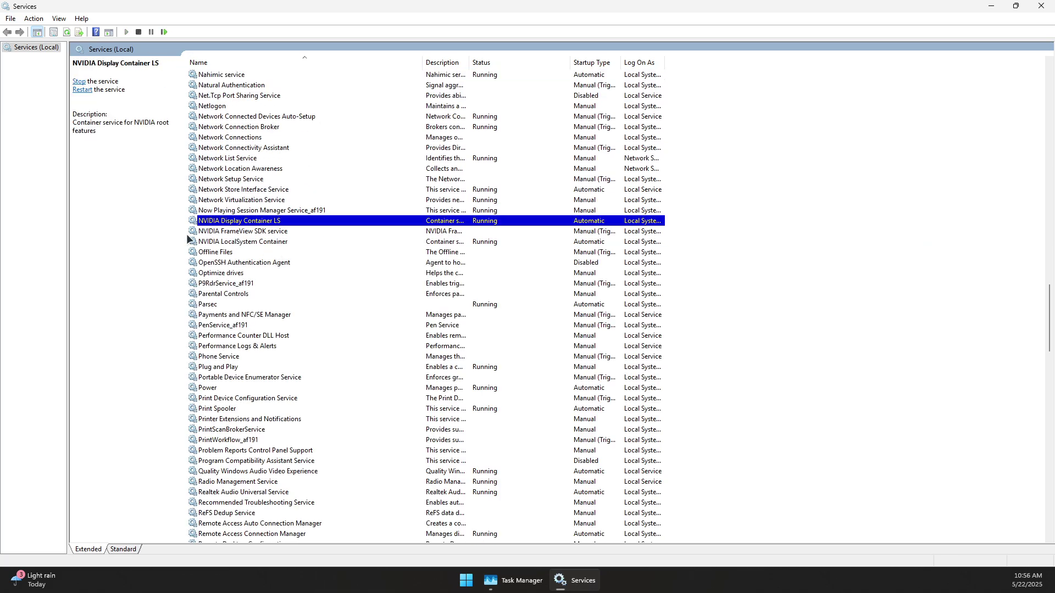
click(240, 230)
click(235, 243)
click(238, 231)
Check the startup type and service status in the NVIDIA Display Container LS properties, and accept the existing settings
click(242, 220)
click(273, 220)
double_click(221, 223)
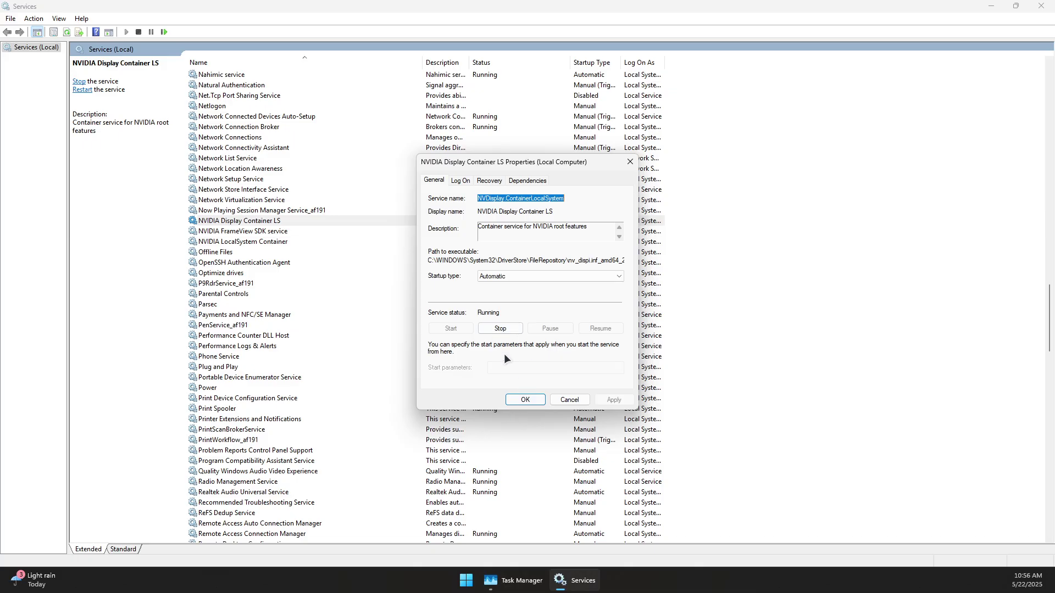
click(526, 400)
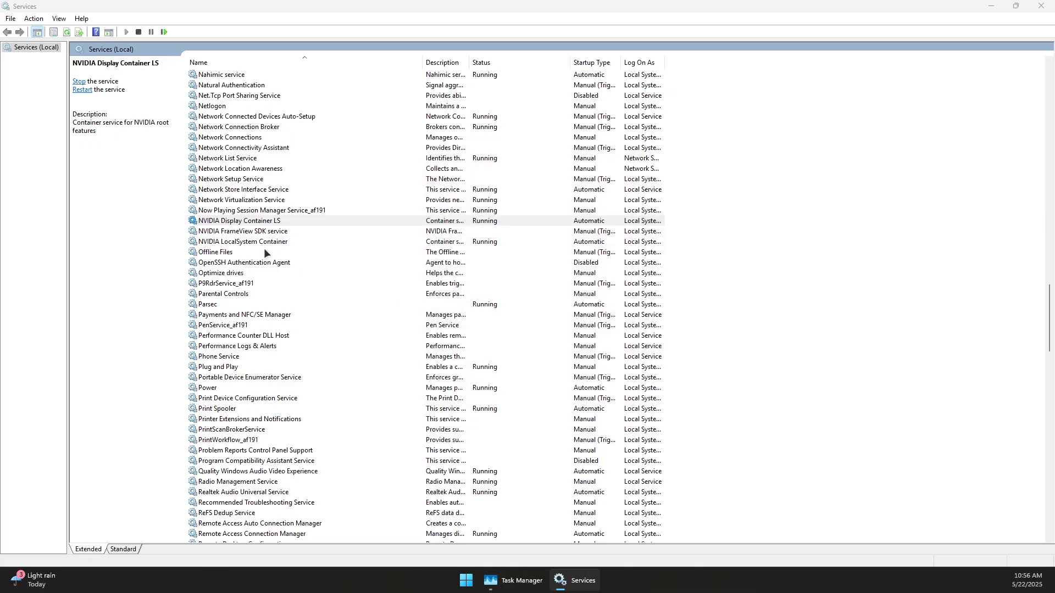
Set the NVIDIA FrameView SDK service's startup type to Automatic, start the service, and accept its properties
double_click(267, 231)
click(502, 279)
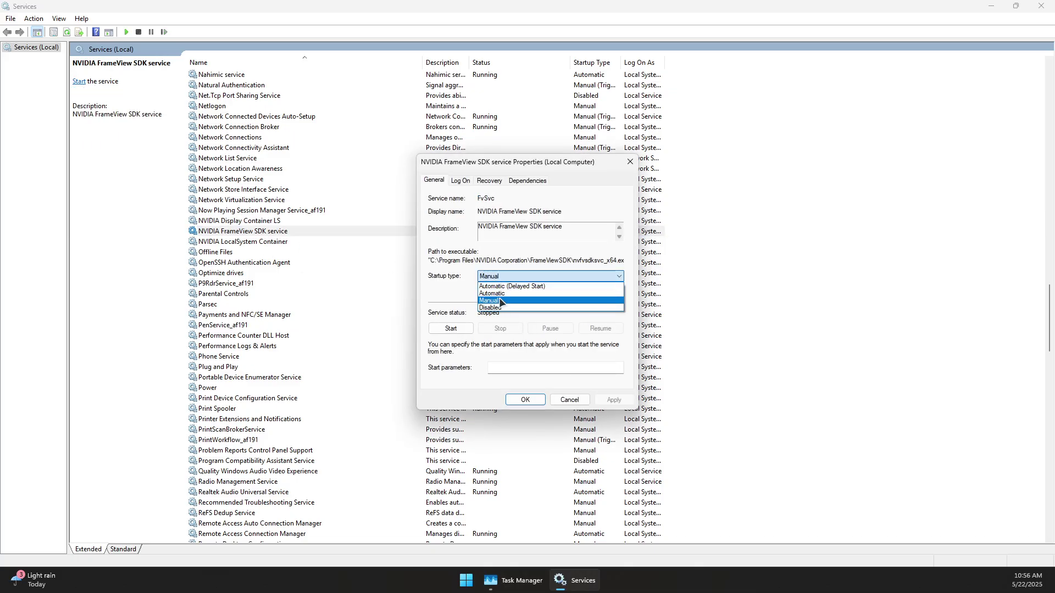
click(499, 286)
click(496, 276)
click(499, 292)
click(459, 329)
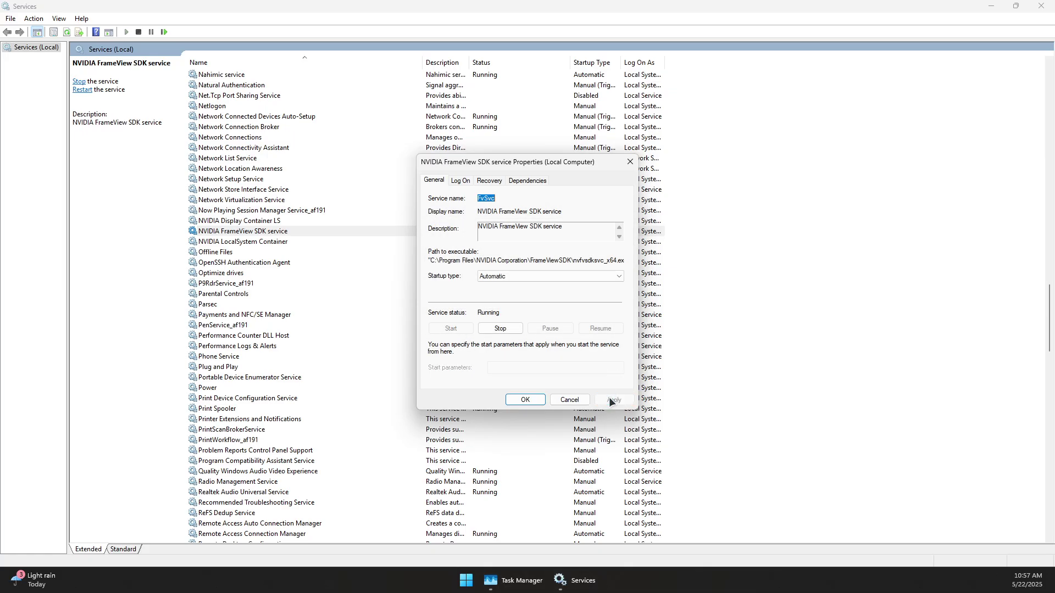
click(527, 400)
Set the NVIDIA LocalSystem Container service's startup type to Automatic and apply its properties
click(331, 245)
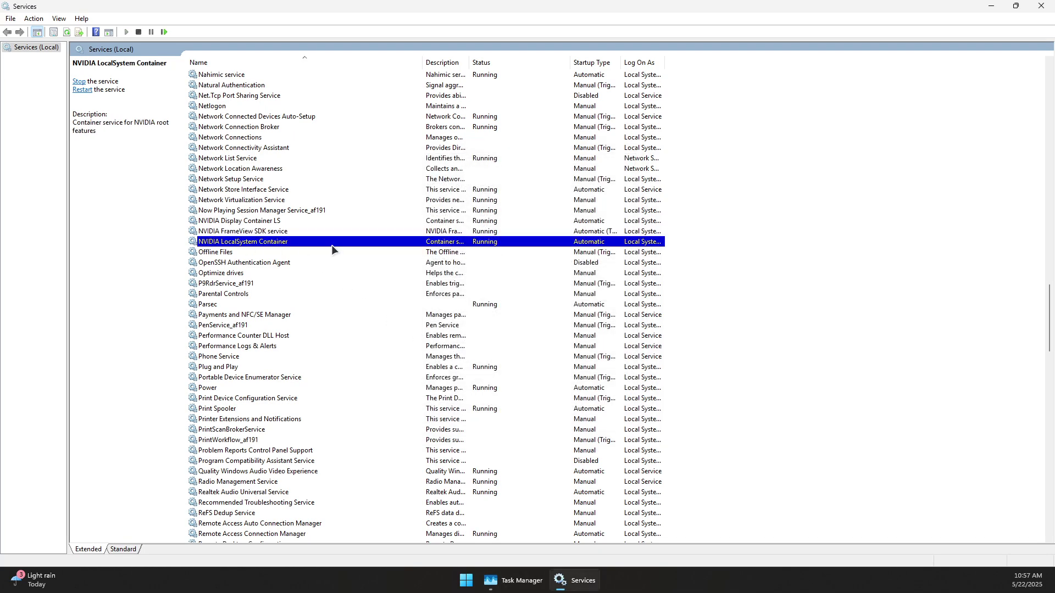
double_click(393, 244)
click(481, 278)
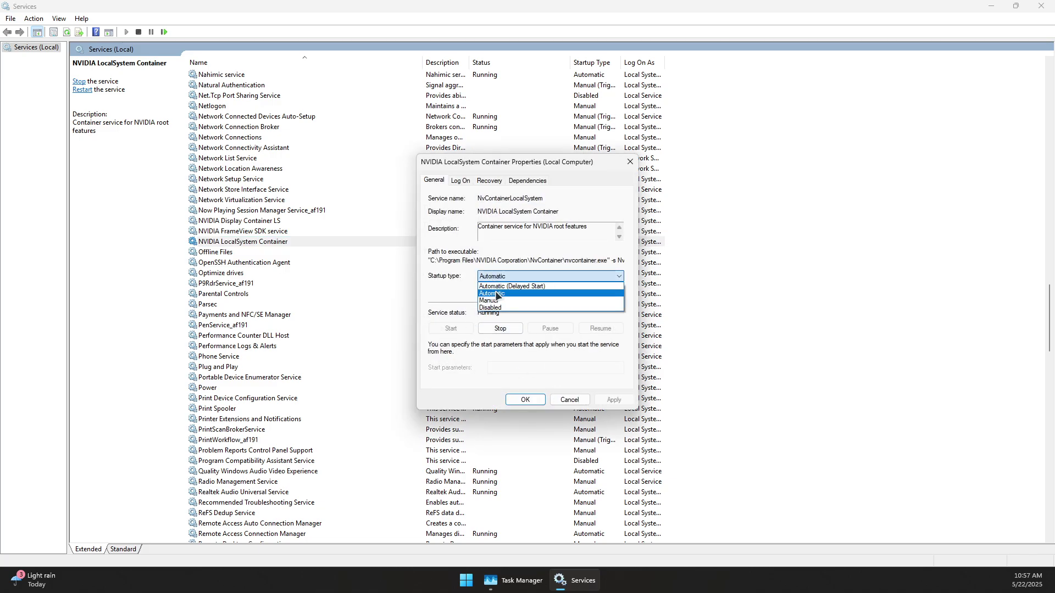
click(483, 286)
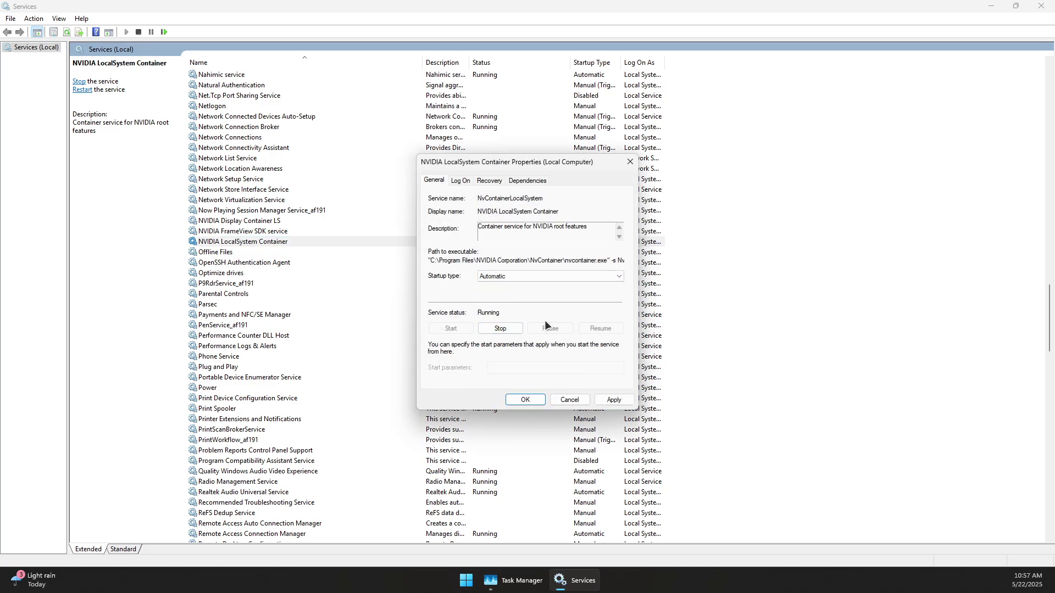
click(613, 400)
click(525, 400)
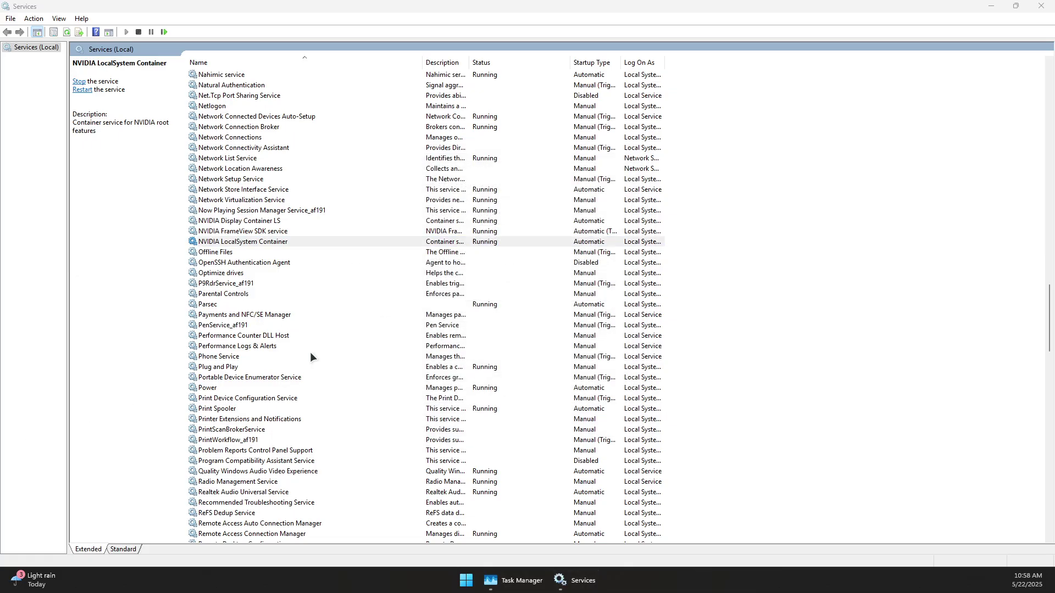
Restart the NVIDIA Display Container LS service, and close the Services console and Task Manager
click(231, 222)
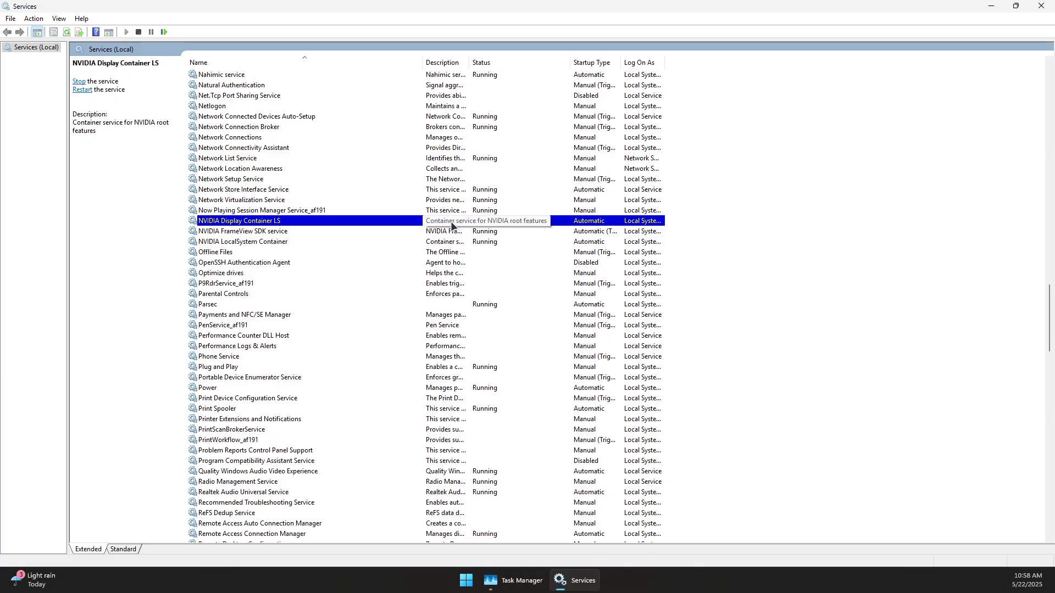
right_click(383, 222)
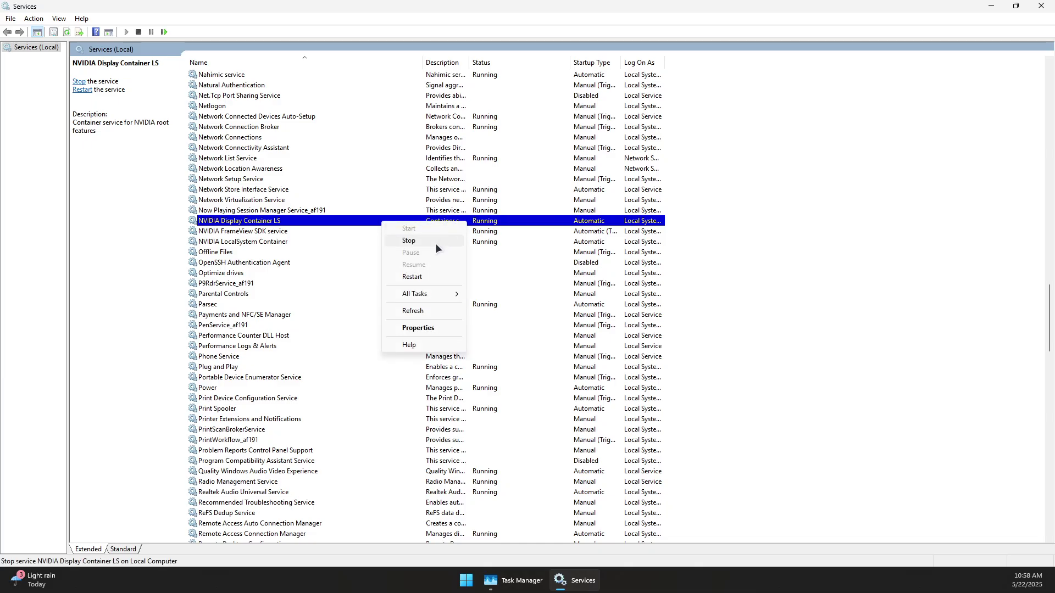
click(412, 277)
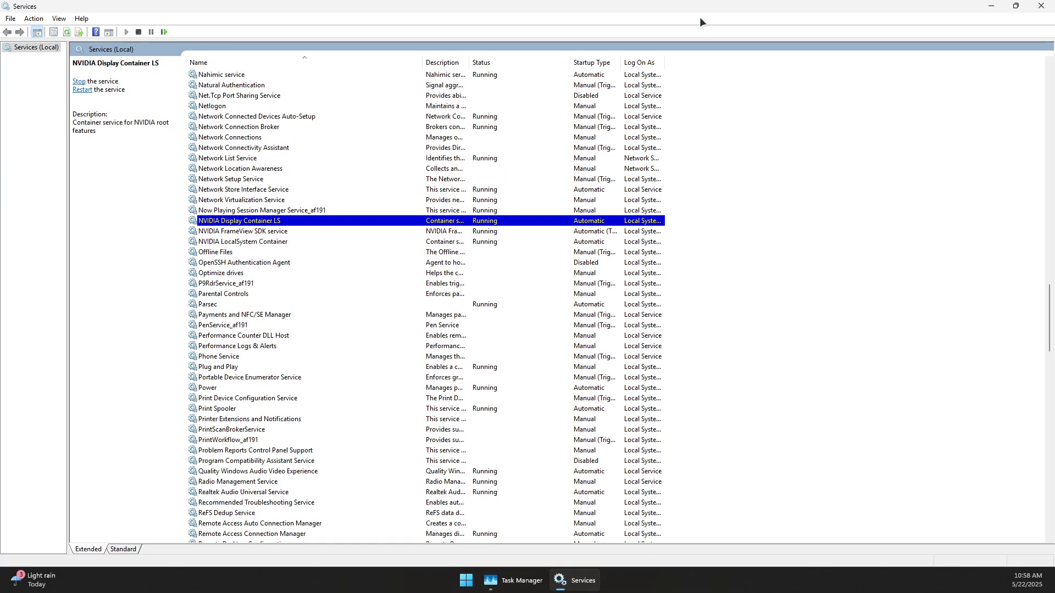
click(1042, 5)
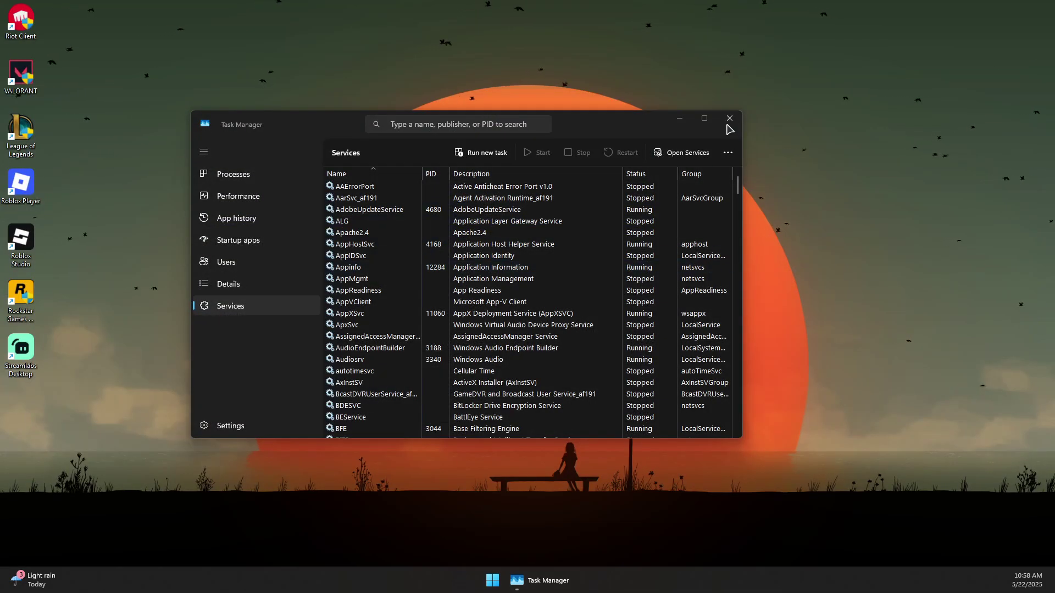
click(729, 121)
Search Windows for nvidia and run the NVIDIA App as administrator
click(527, 579)
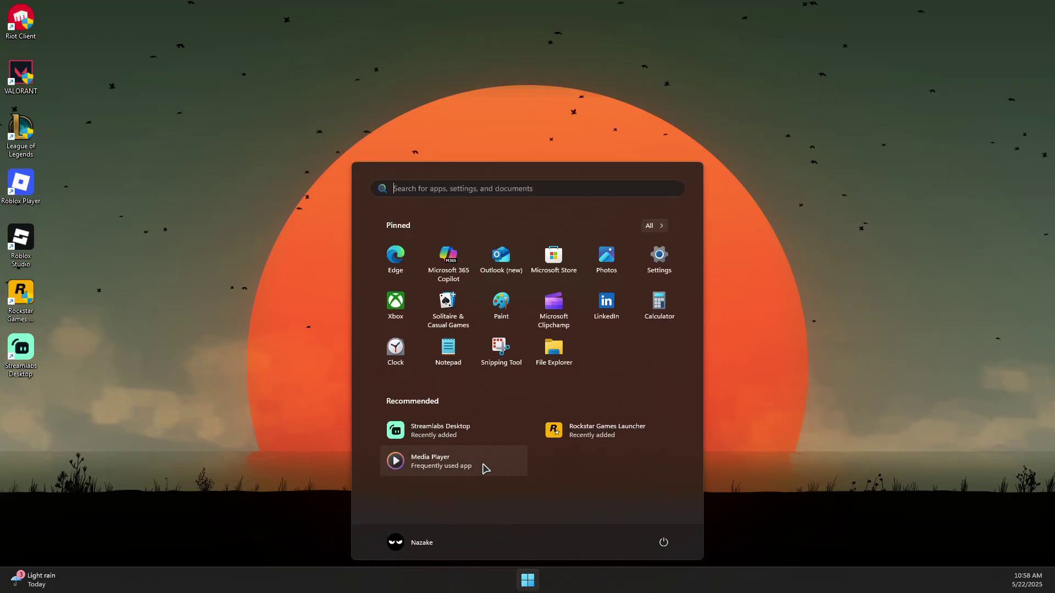
text(nvidia)
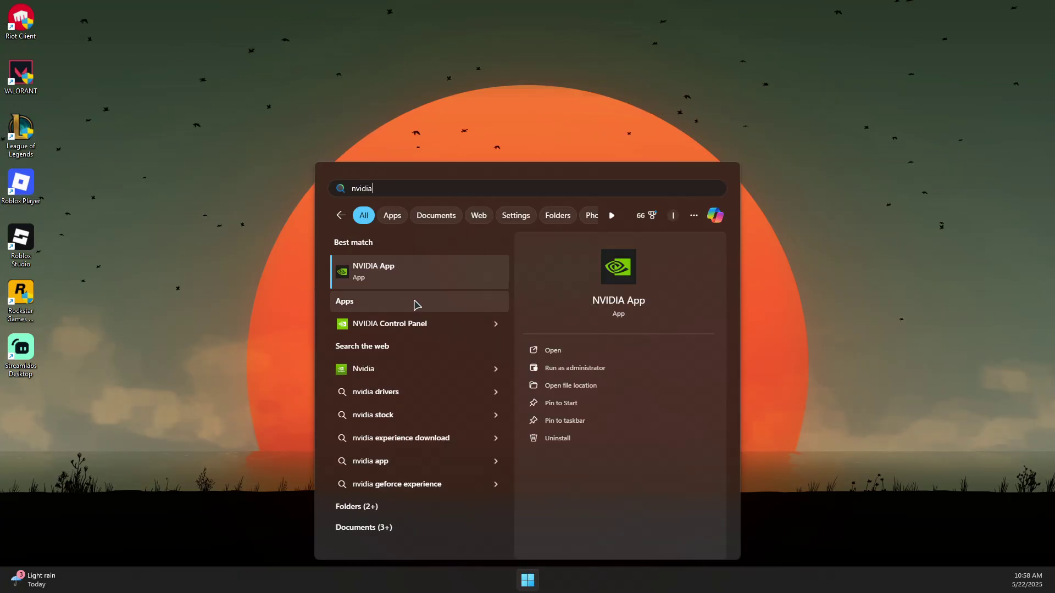
right_click(392, 273)
click(421, 279)
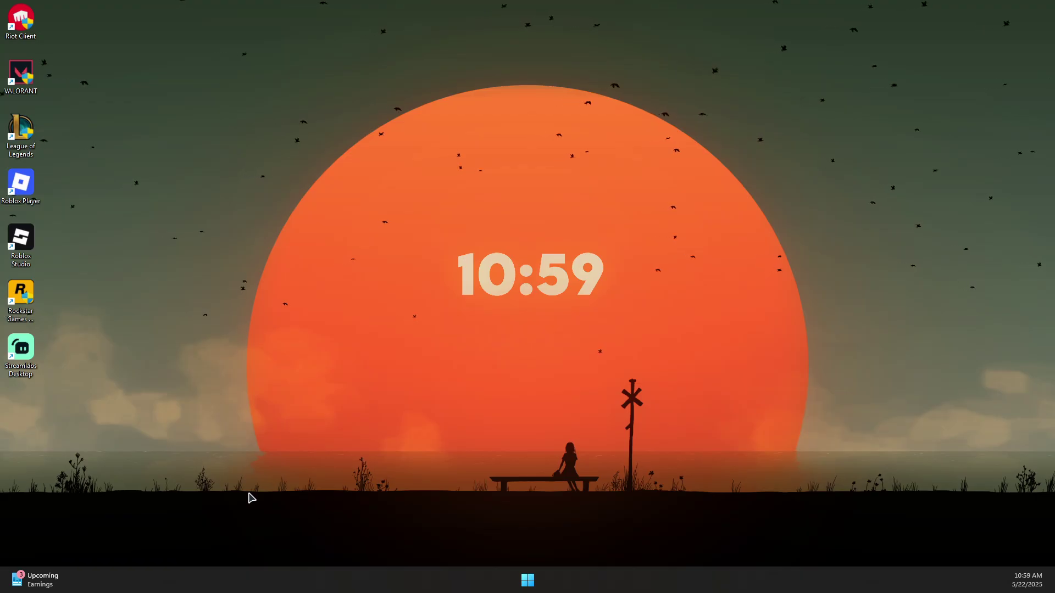
Search the installed apps for nvidia, view the Modify and Uninstall options of NVIDIA App 11.0.3.241, and close Settings
right_click(525, 582)
click(499, 314)
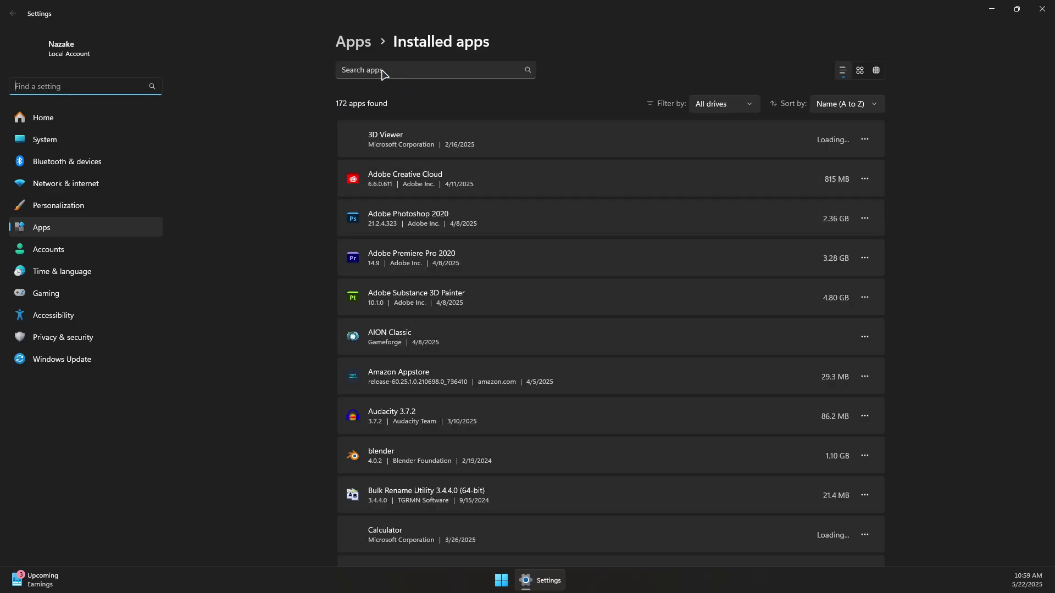
click(383, 70)
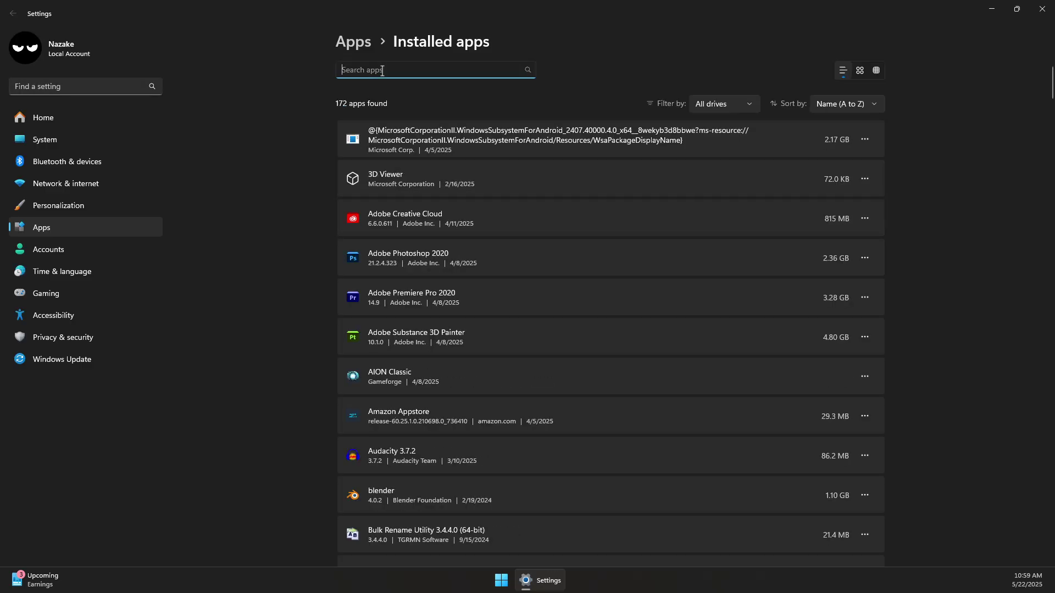
text(nvid)
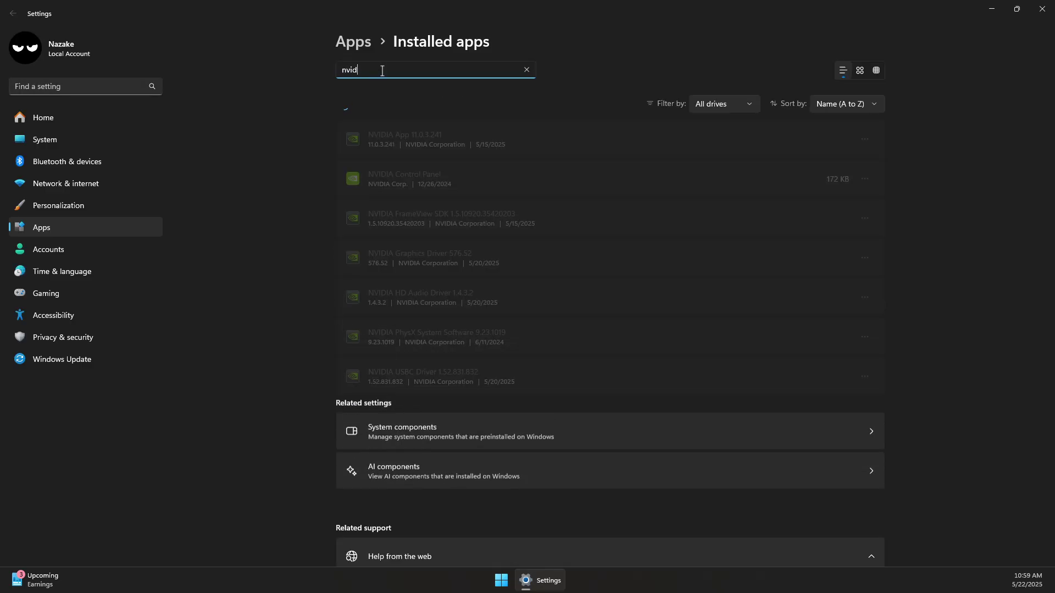
text(ia)
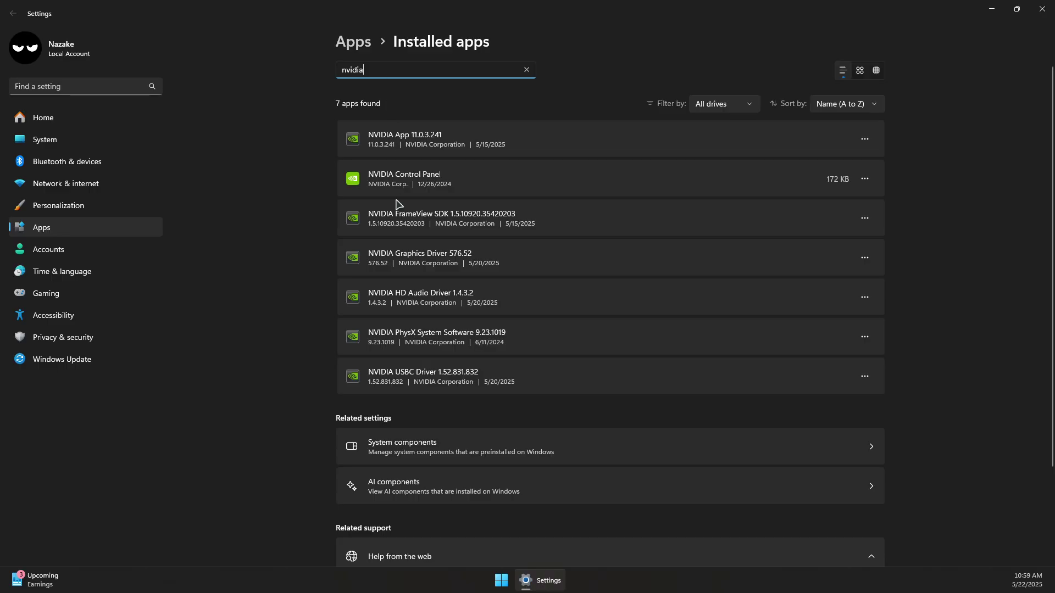
click(866, 140)
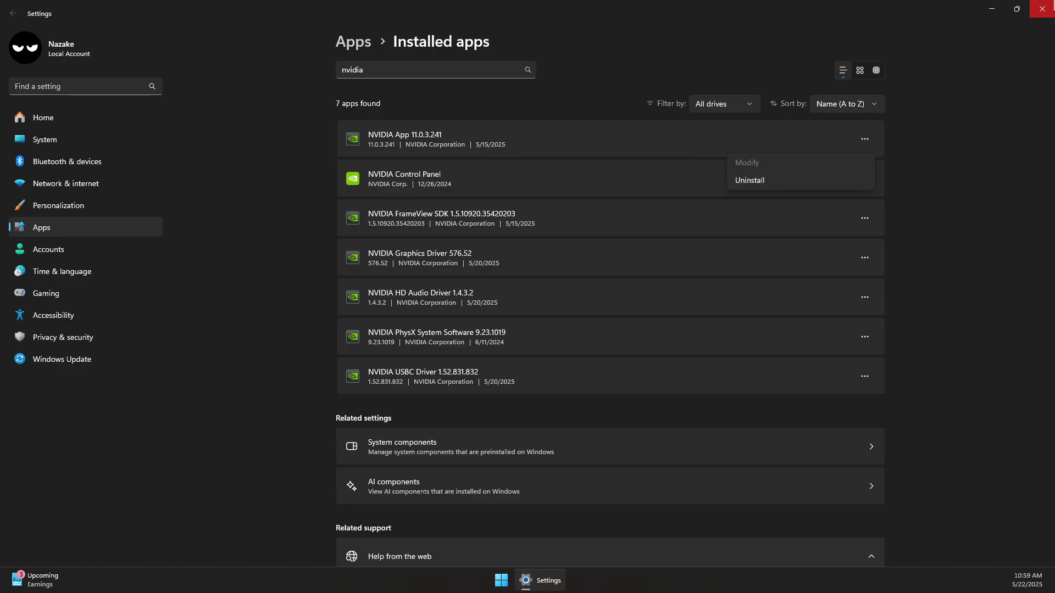
click(1042, 9)
Switch to Firefox, search the web for nvidia app, and open the "Download NVIDIA App for Gamers and Creators" page
click(526, 581)
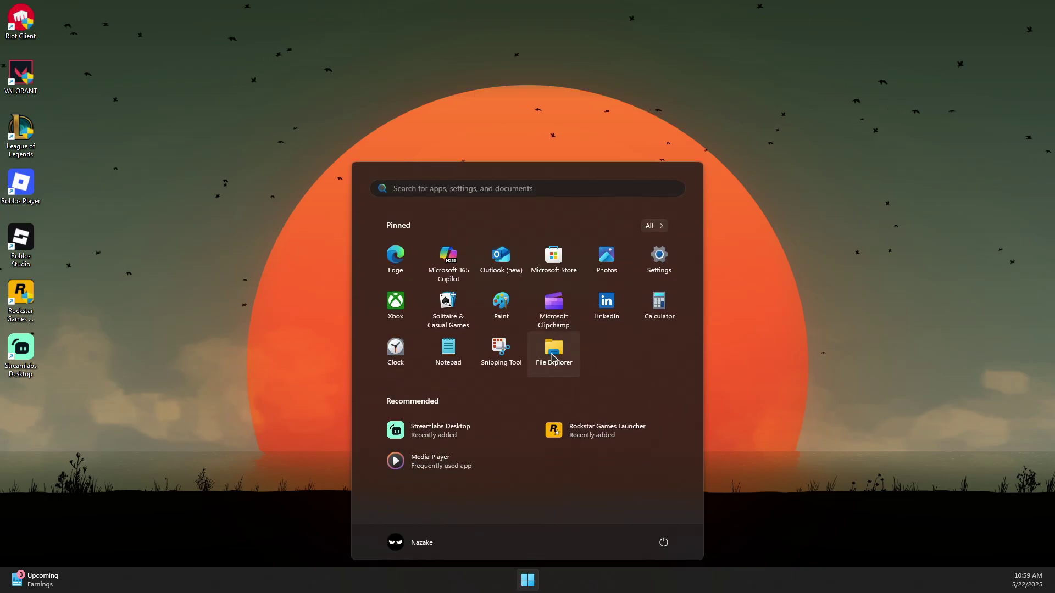
text(firefox)
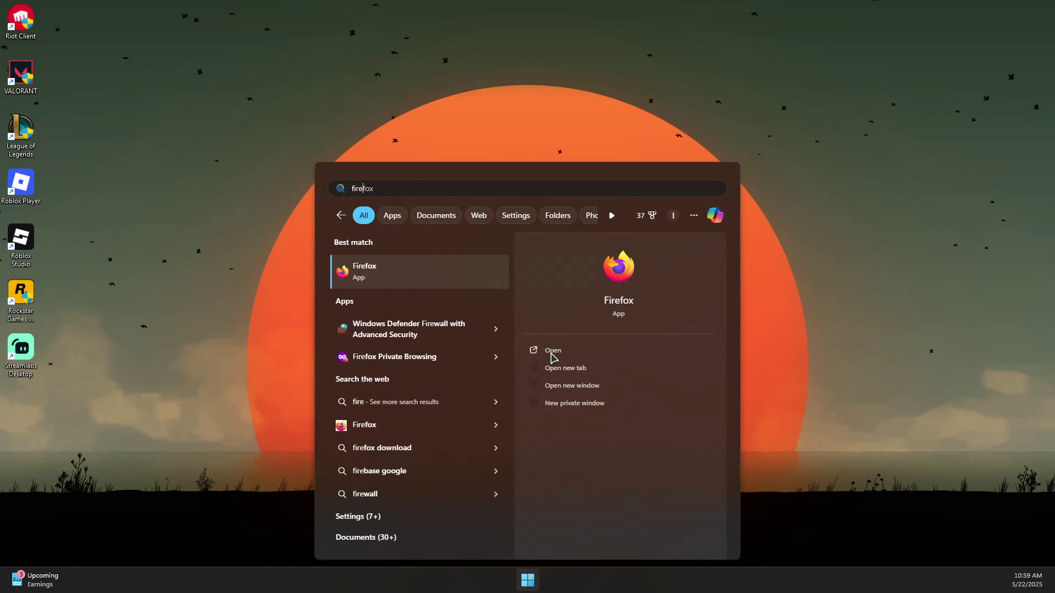
key(Return)
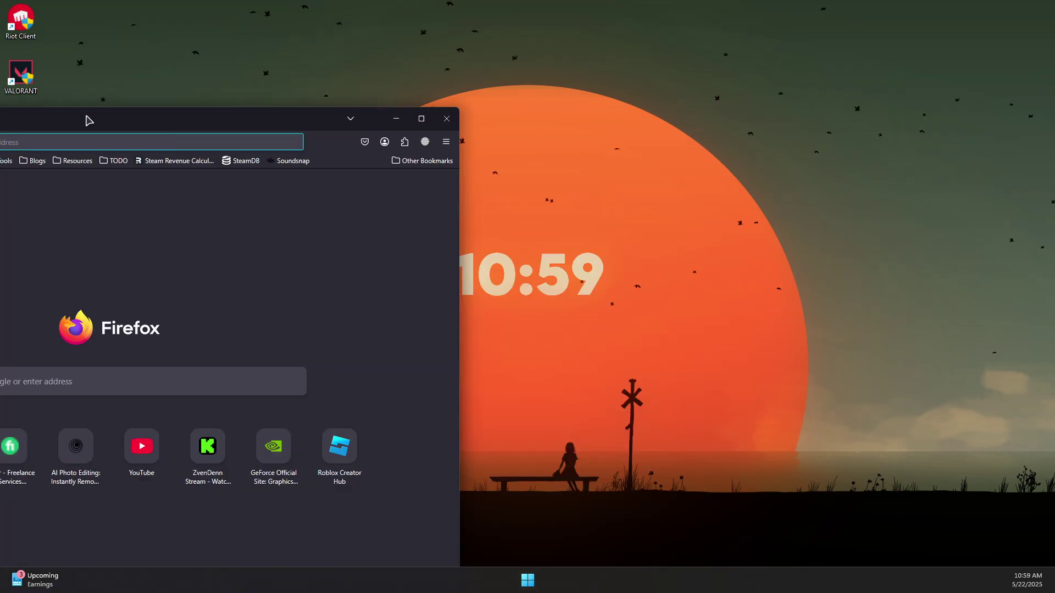
text(nvidia app)
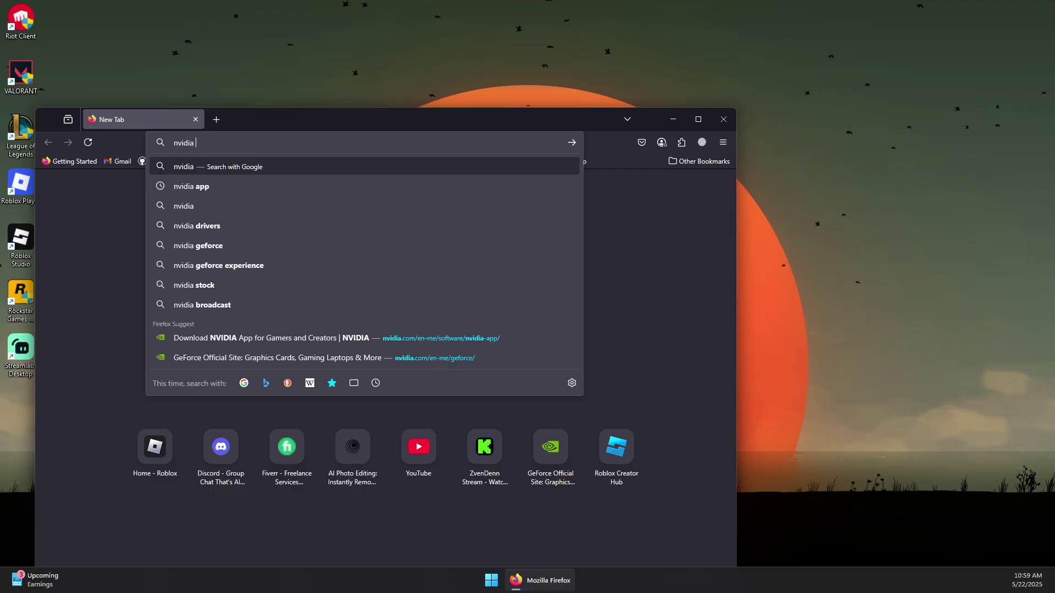
key(Return)
double_click(324, 123)
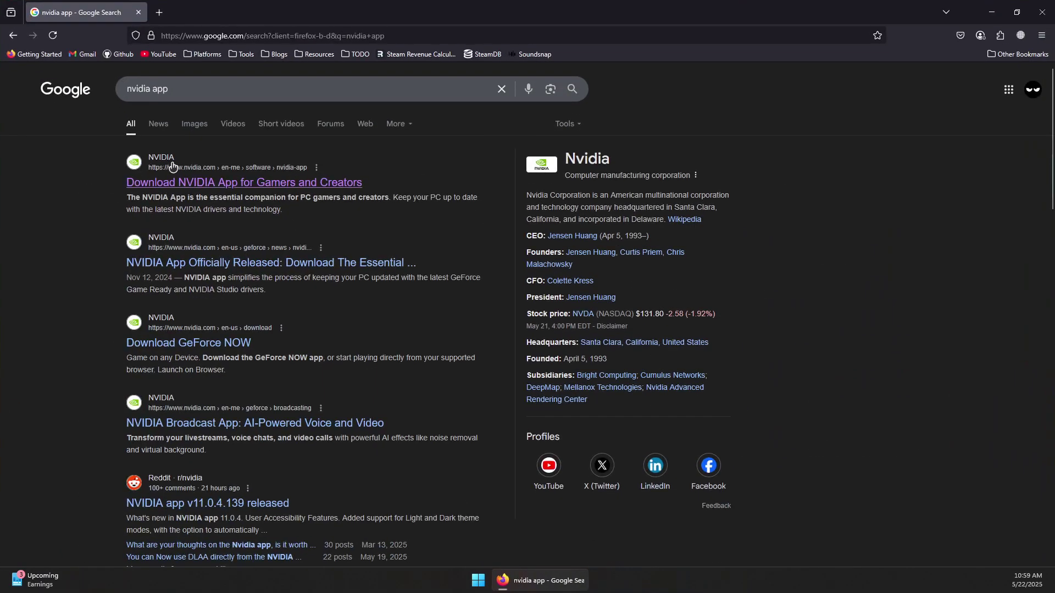
click(187, 182)
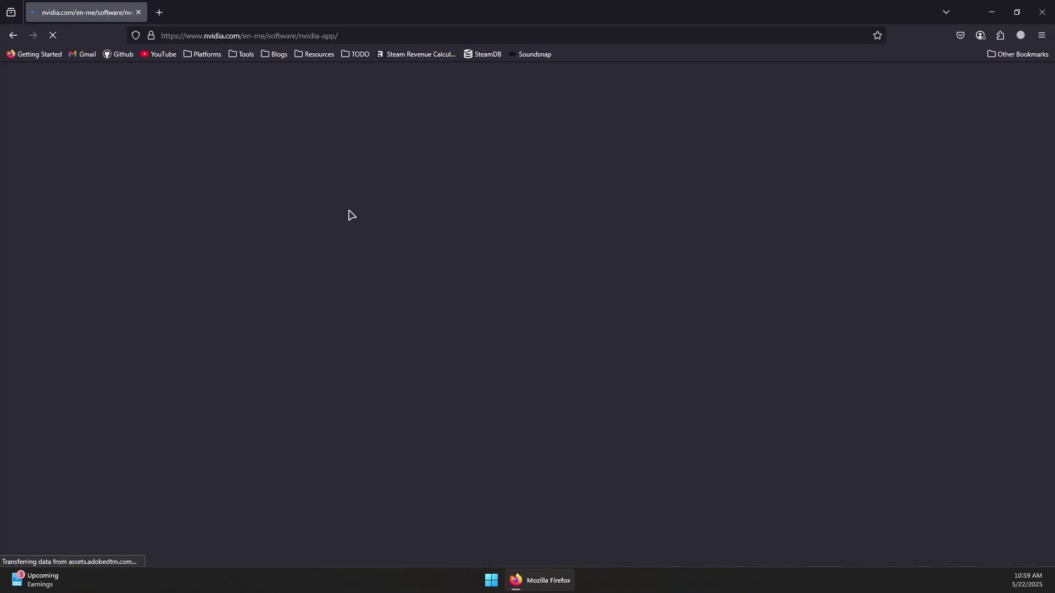